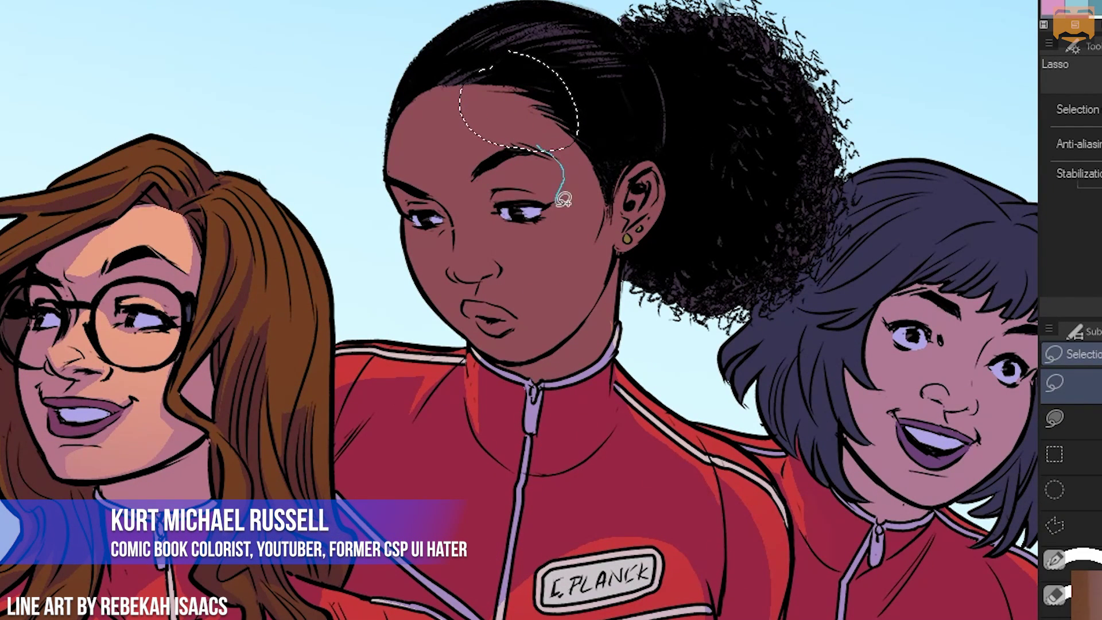
mouse_move(458, 267)
left_mouse_down()
mouse_move(497, 266)
mouse_move(458, 270)
left_mouse_up()
key("w")
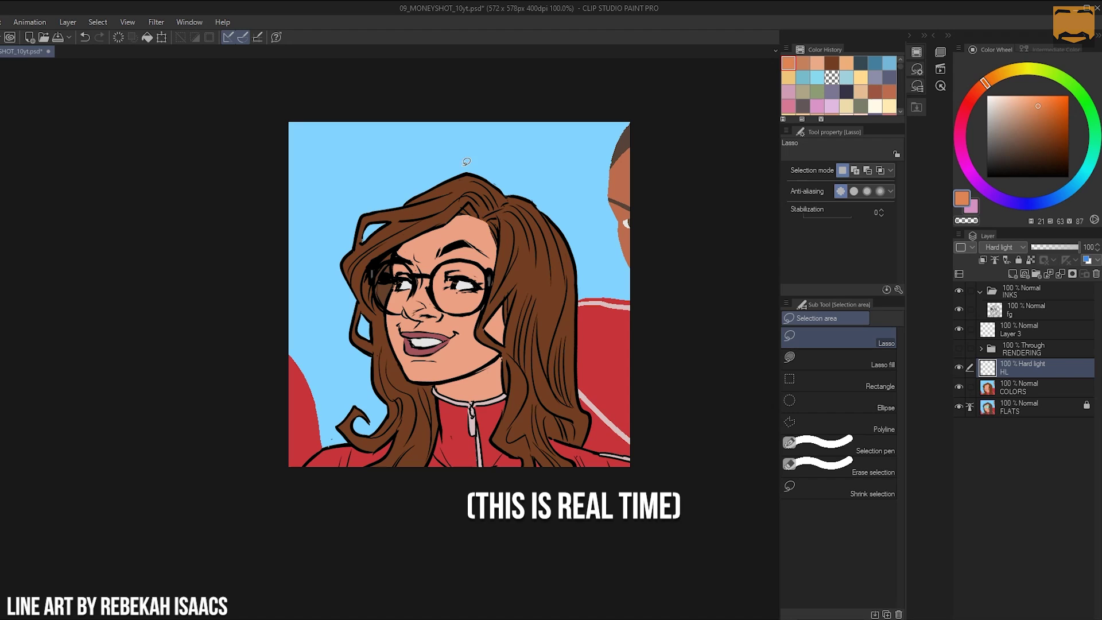
Lasso highlight shapes over the top, right side and lower-left curls of the long-haired woman's hair on the HL layer
mouse_move(466, 162)
left_mouse_down()
mouse_move(343, 233)
mouse_move(479, 186)
left_mouse_up()
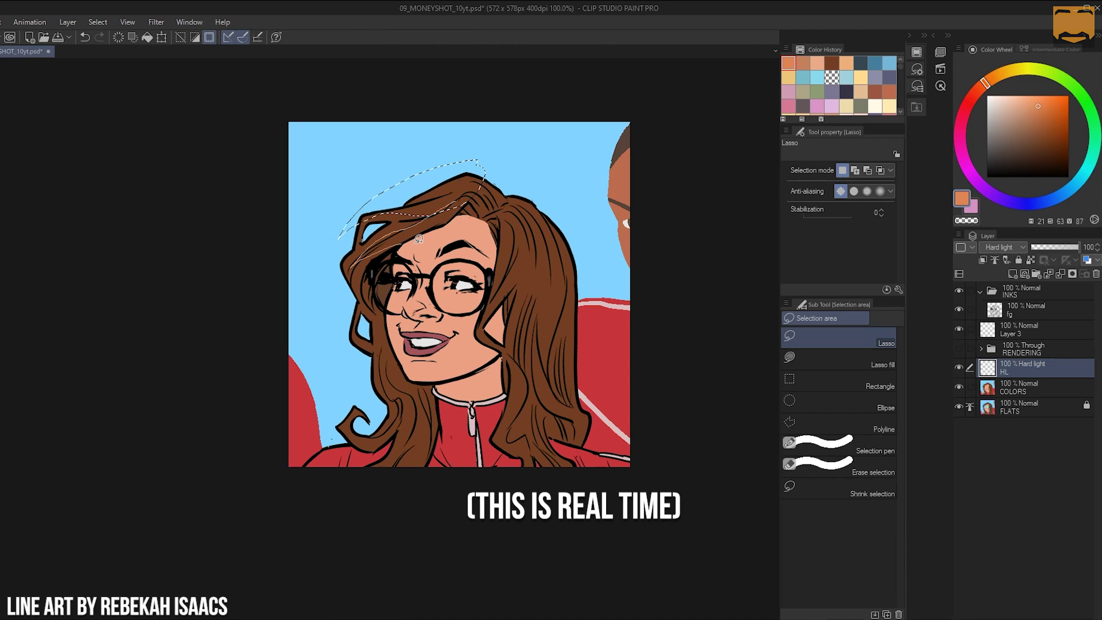
mouse_move(419, 238)
left_mouse_down()
mouse_move(510, 164)
mouse_move(472, 193)
mouse_move(514, 184)
mouse_move(495, 272)
mouse_move(513, 253)
mouse_move(485, 316)
mouse_move(515, 287)
mouse_move(509, 329)
mouse_move(538, 294)
mouse_move(536, 373)
mouse_move(575, 424)
mouse_move(594, 296)
mouse_move(517, 185)
left_mouse_up()
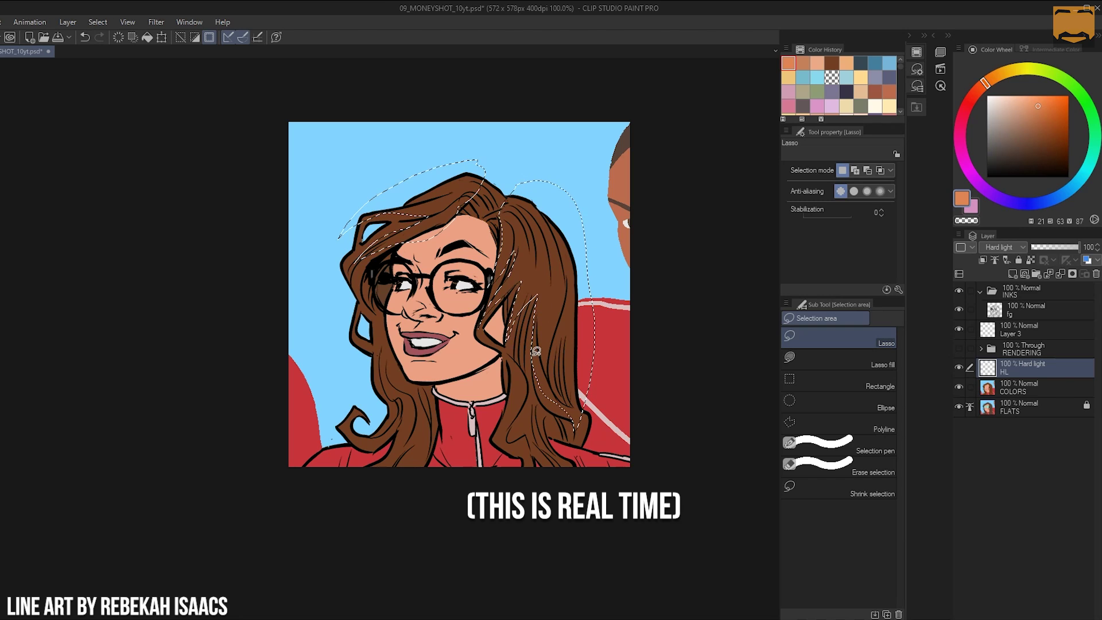
mouse_move(517, 363)
left_mouse_down()
mouse_move(511, 399)
mouse_move(510, 364)
left_mouse_up()
mouse_move(380, 356)
left_mouse_down()
mouse_move(390, 402)
mouse_move(372, 350)
left_mouse_up()
mouse_move(393, 412)
left_mouse_down()
mouse_move(363, 396)
mouse_move(390, 413)
left_mouse_up()
Limit the lassoed shapes to the hair with Auto select, hide the selection edges, and airbrush orange highlights with the Soft brush
key("w")
left_click(541, 278)
key("ctrl+h")
key("b")
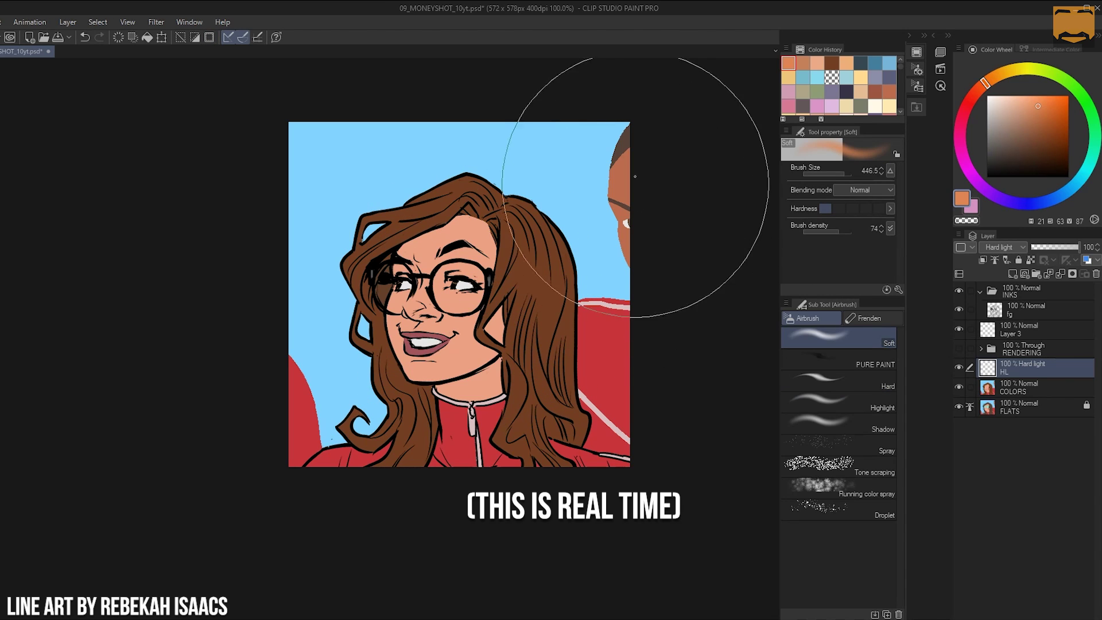
mouse_move(634, 176)
left_mouse_down()
mouse_move(520, 344)
mouse_move(428, 355)
mouse_move(438, 359)
mouse_move(468, 222)
left_mouse_up()
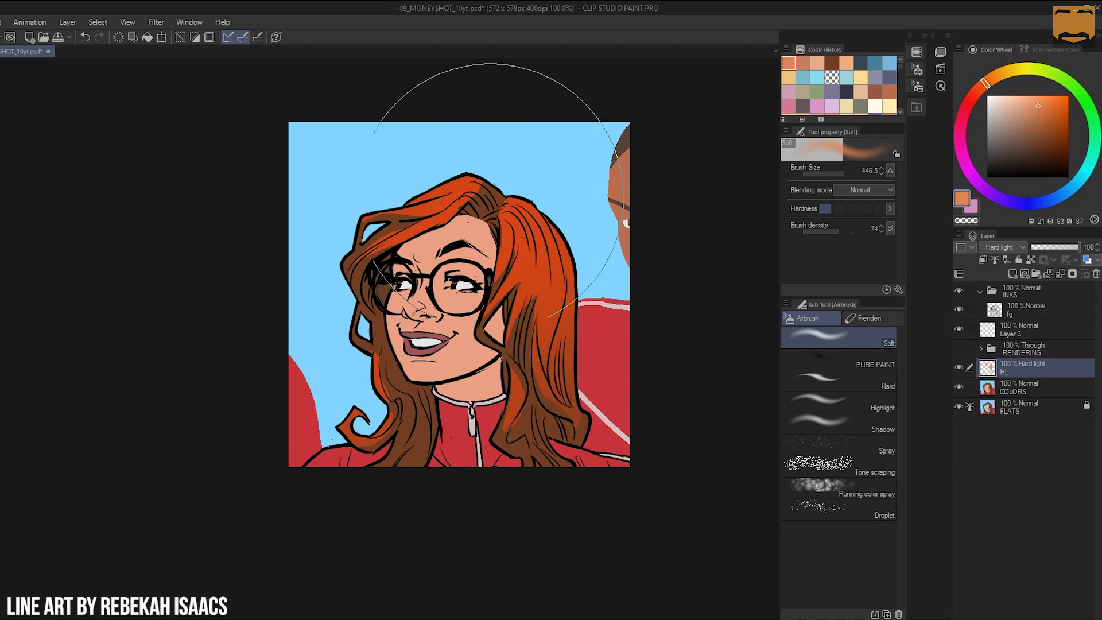
Deselect, and undo the orange hair highlights together with their selections
key("m")
left_click(537, 435)
key("ctrl+z")
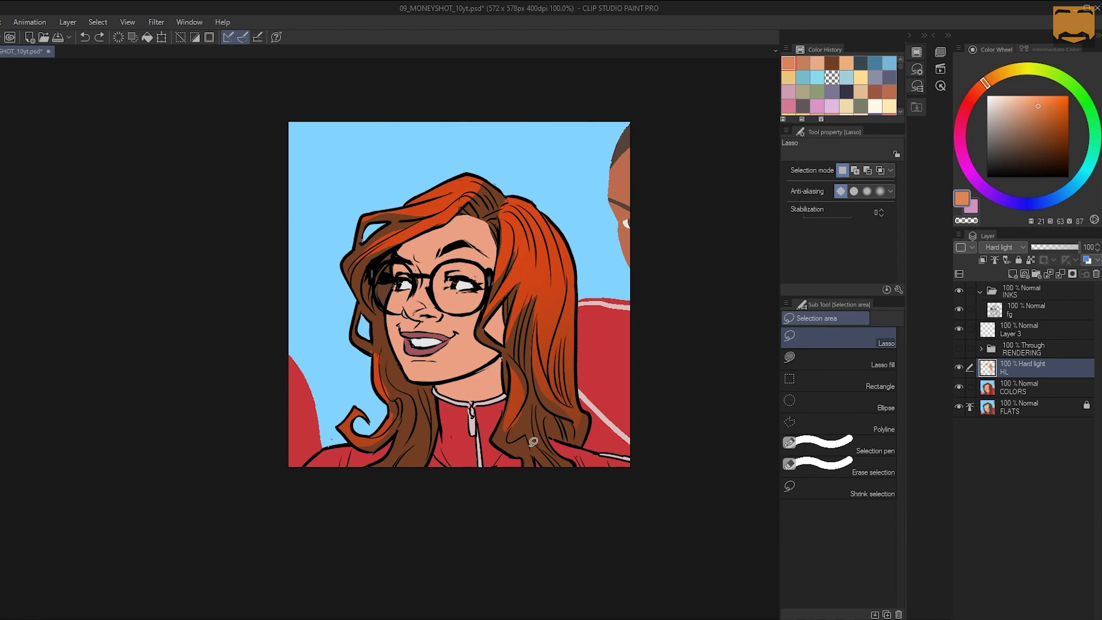
key("ctrl+z")
key("ctrl+z")
key("ctrl+z")
key("ctrl+z")
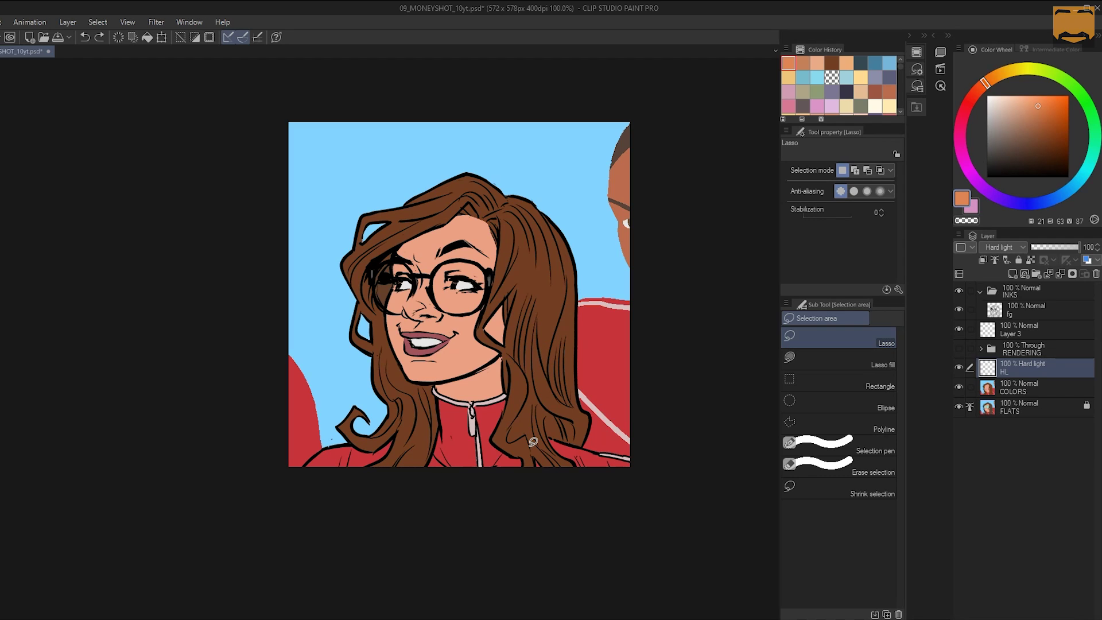
Use Auto select's Selection for referred layers with the selection mode set to Select from selection
left_click(684, 204)
left_click_drag(609, 244, 628, 259)
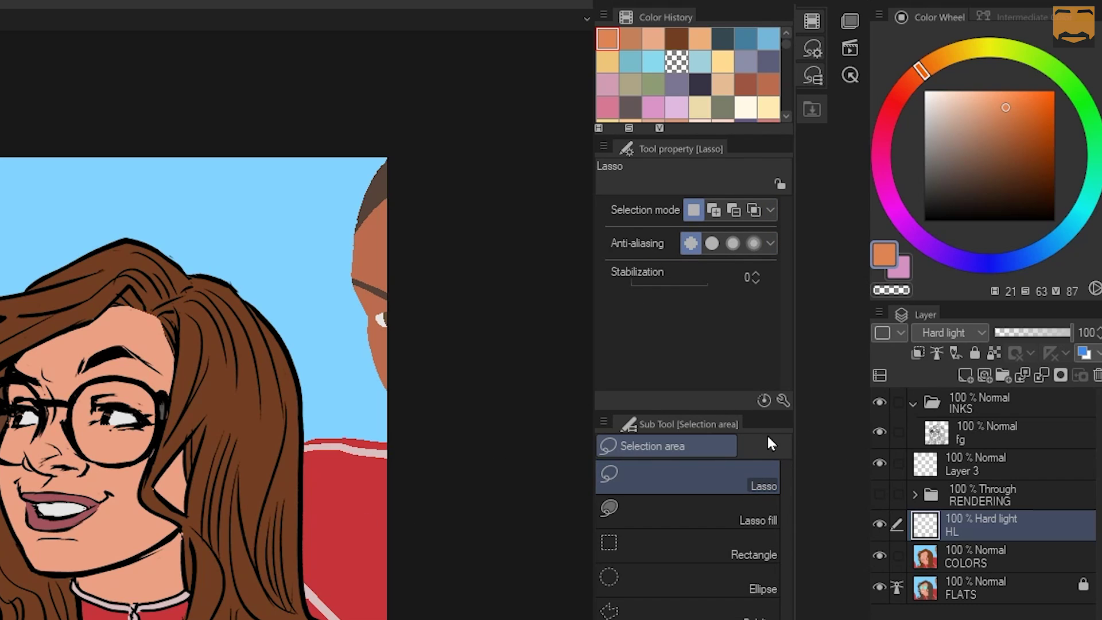
key("w")
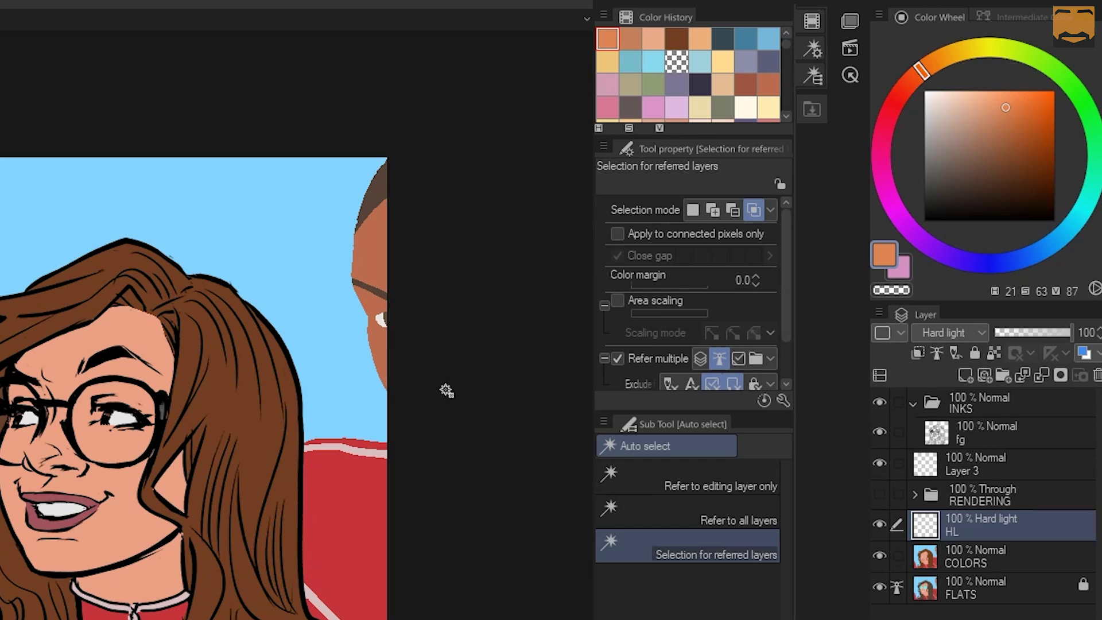
left_click(754, 211)
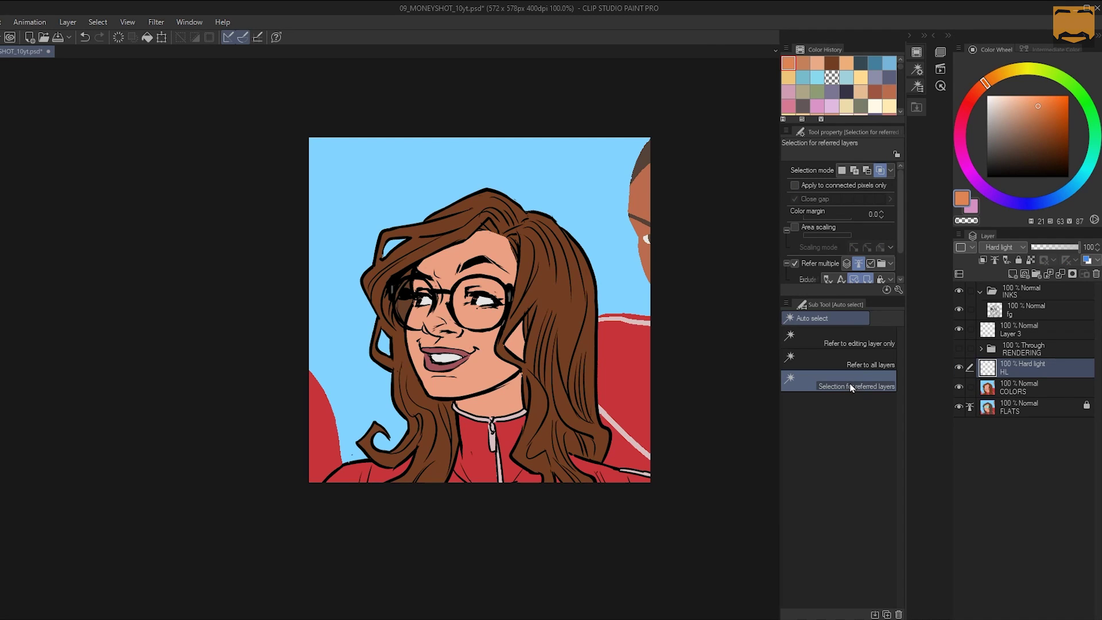
Unlock the FLATS layer that serves as the reference layer
left_click(1015, 409)
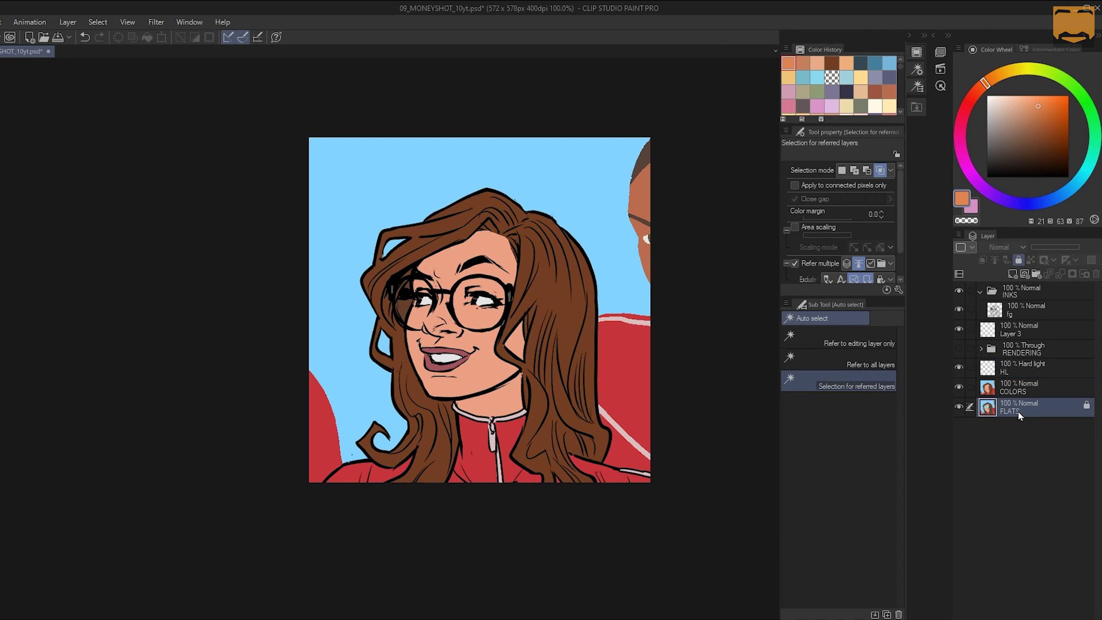
left_click(1017, 261)
key("m")
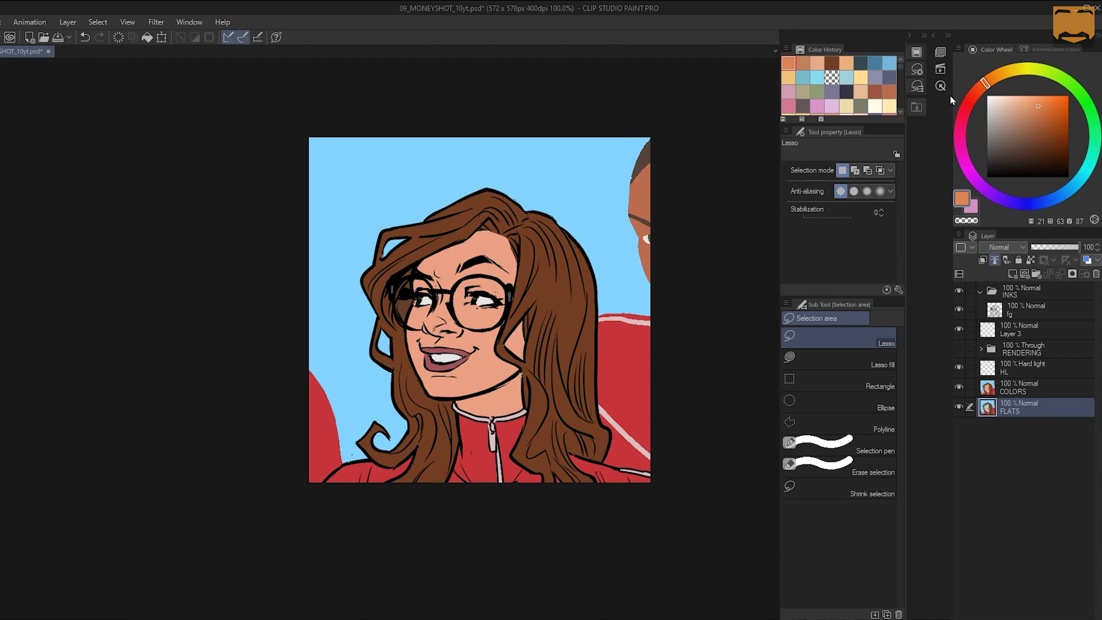
left_click(946, 70)
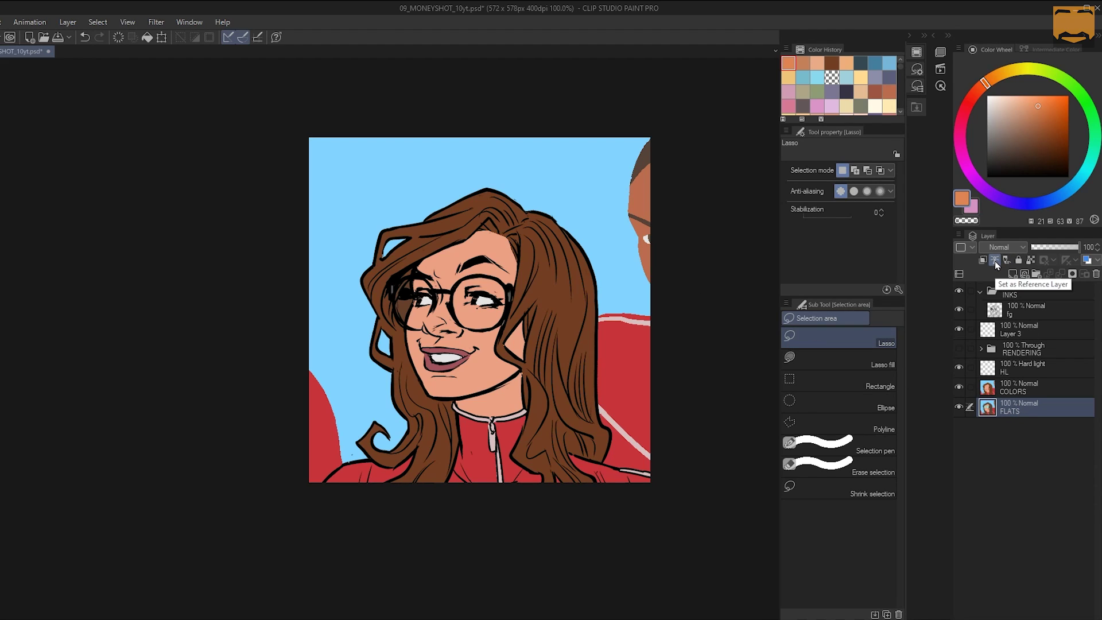
With the HL layer active, auto-select the brown hair from the reference layer, and clear the selection
key("w")
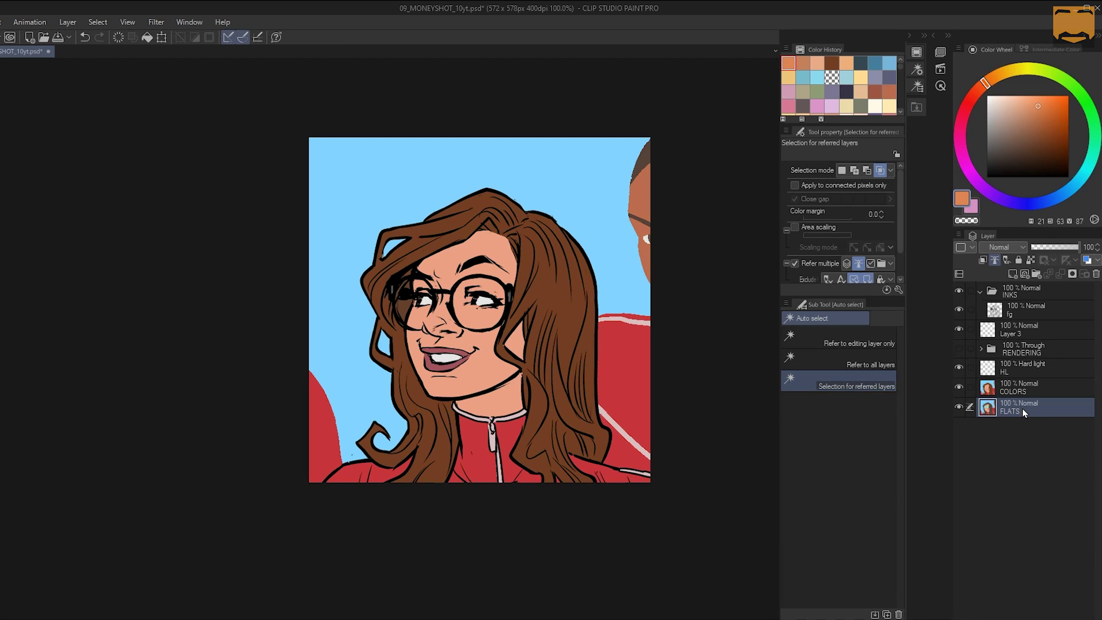
left_click(1011, 370)
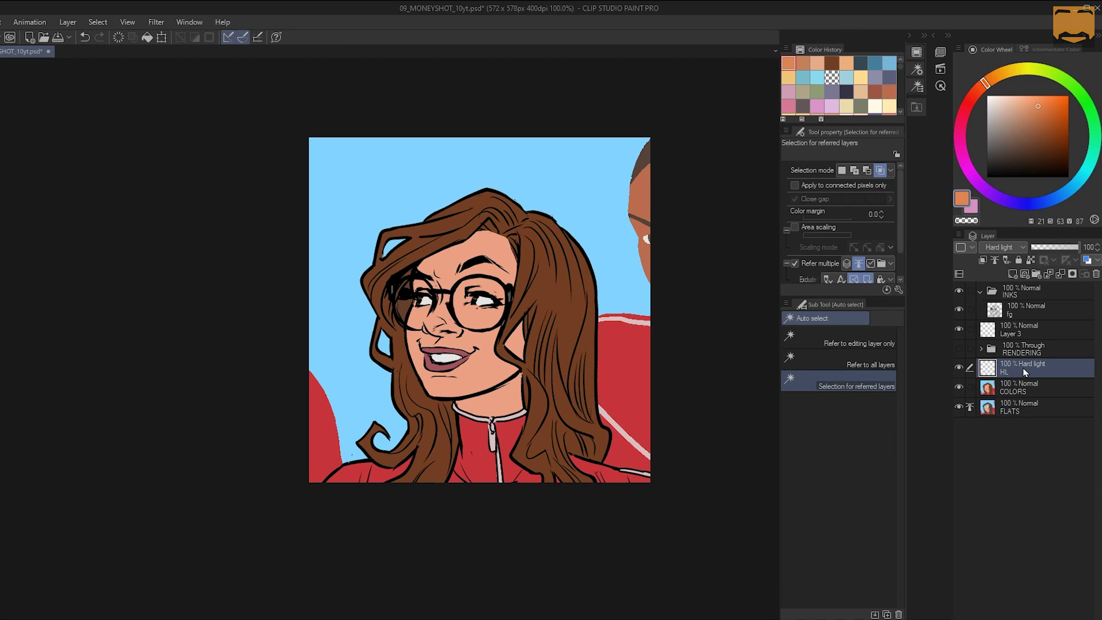
key("m")
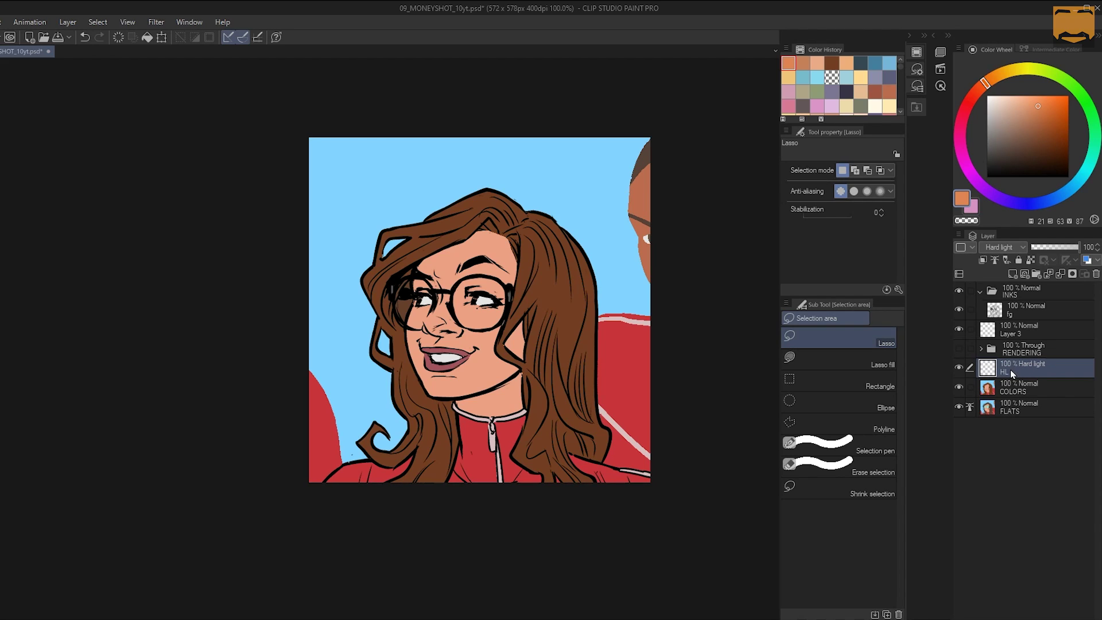
key("w")
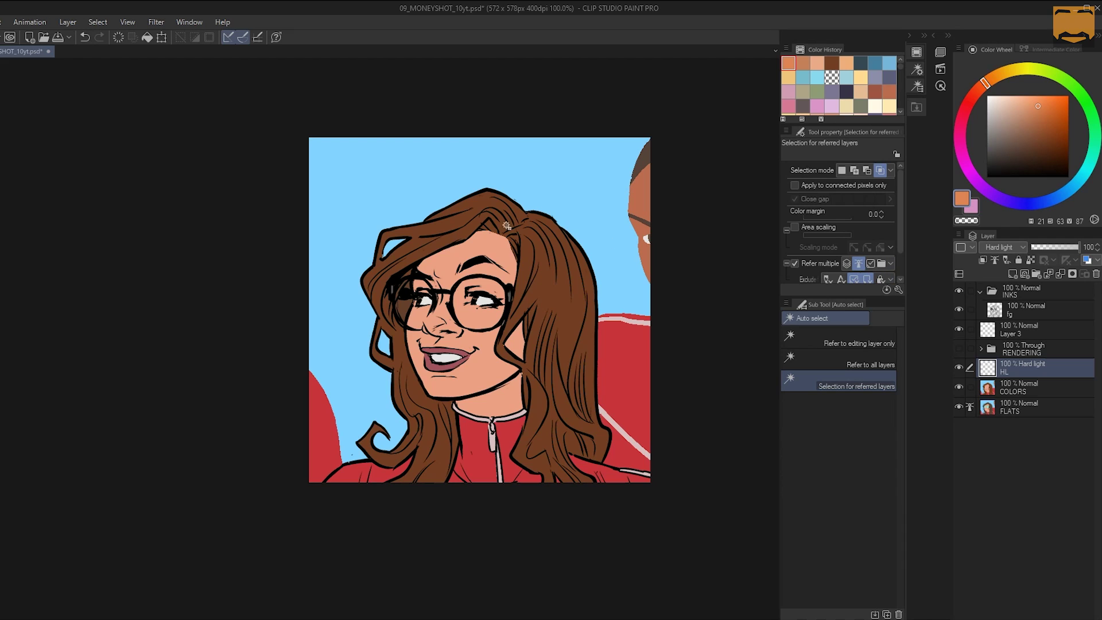
left_click(496, 211)
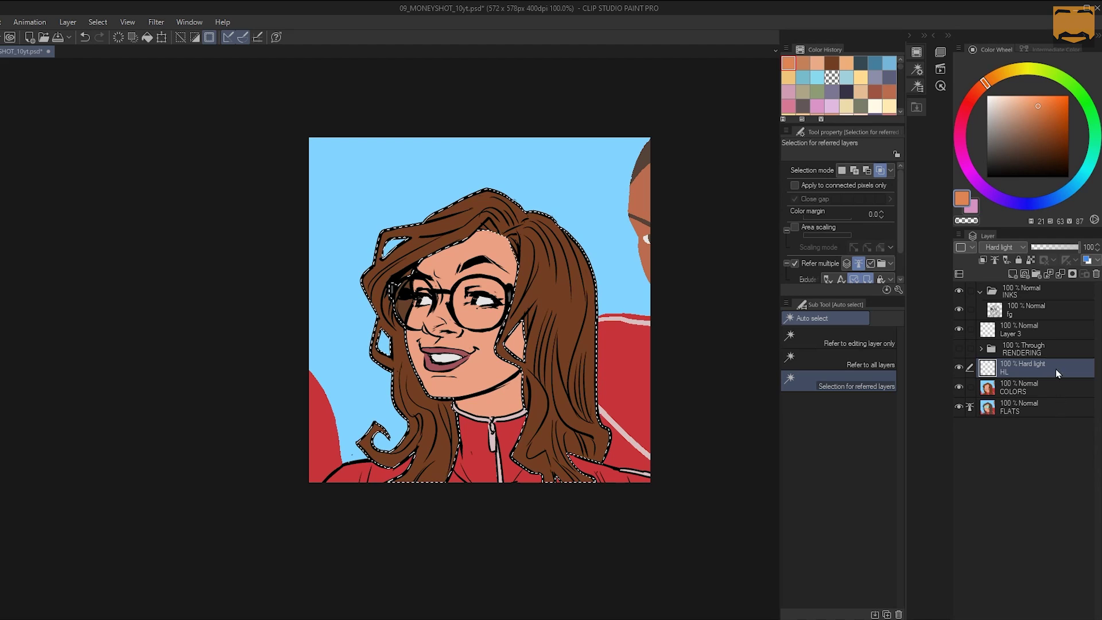
key("ctrl+d")
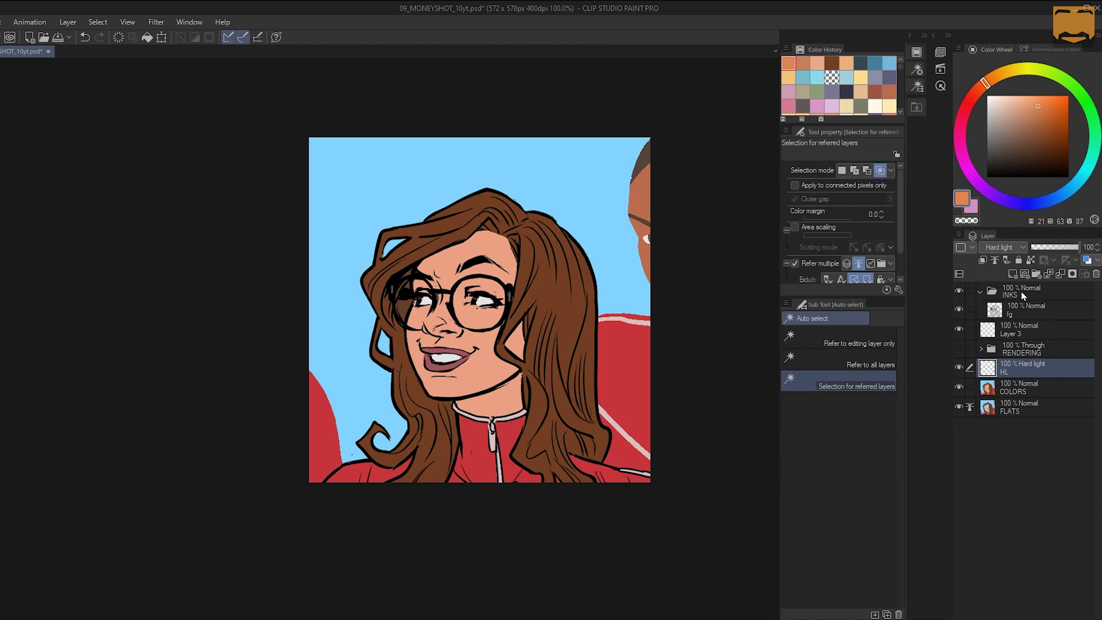
With the fg ink layer active, auto-select the same hair area from the reference layer, and clear the selection
left_click(1030, 303)
key("m")
key("w")
left_click(532, 246)
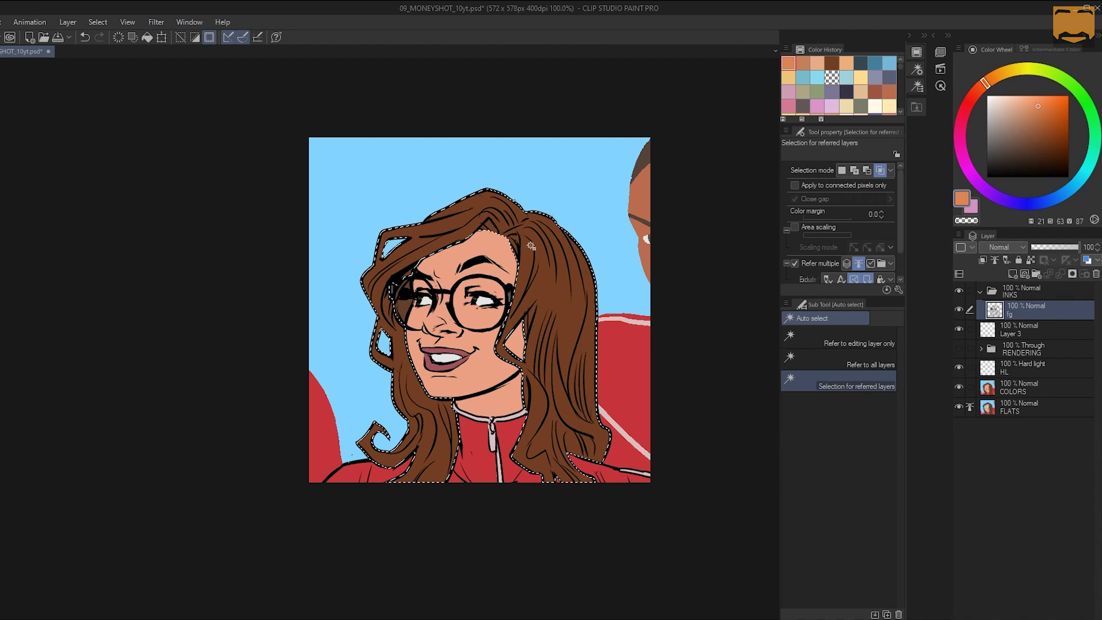
key("m")
key("ctrl+d")
key("w")
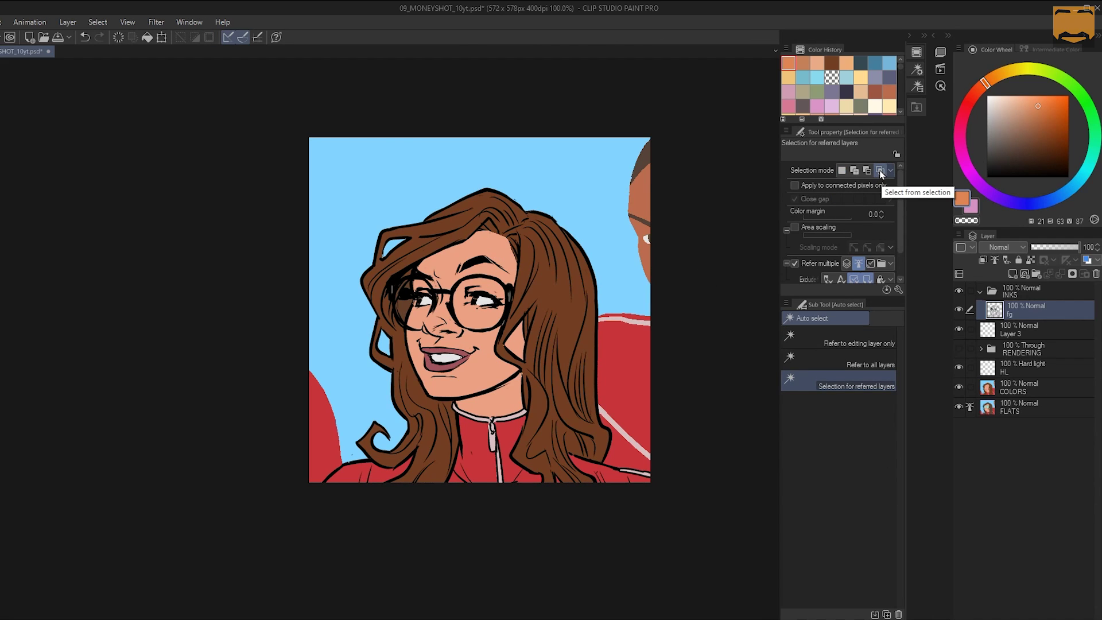
Lasso loose highlight shapes over the crown, right side and lower-left curls of the hair with the fg layer active
key("m")
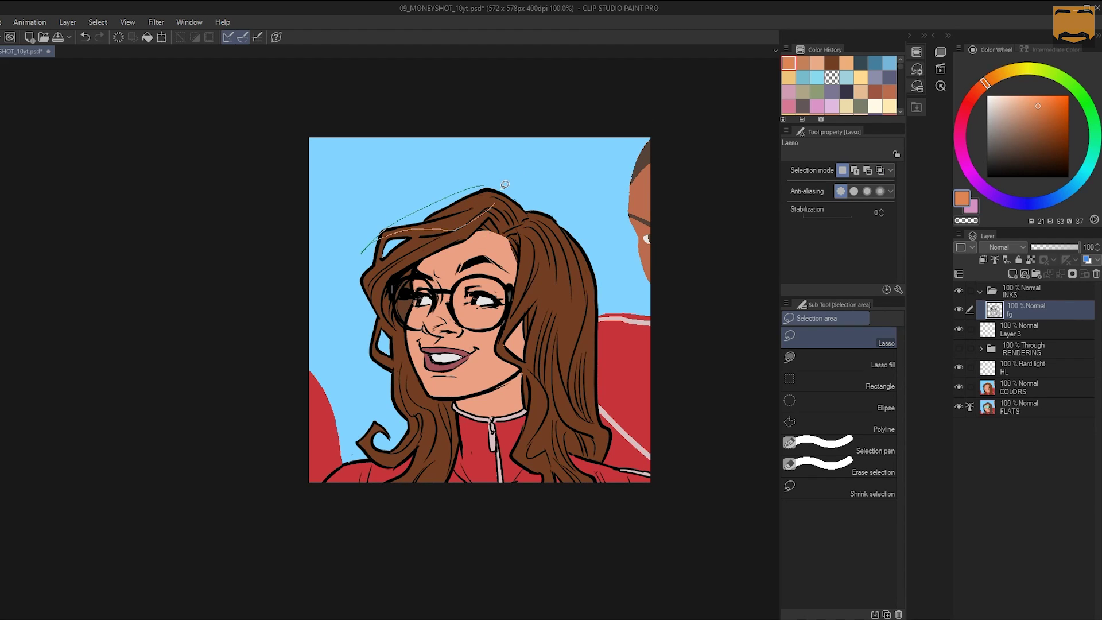
left_click_drag(504, 184, 478, 213)
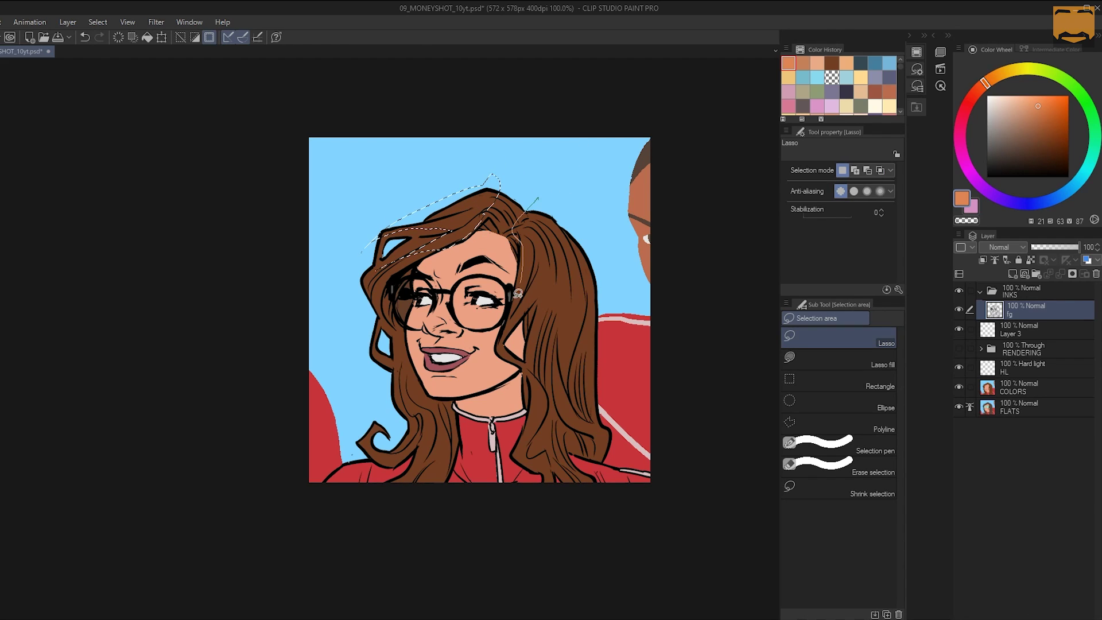
mouse_move(591, 427)
left_mouse_down()
mouse_move(606, 369)
mouse_move(536, 198)
left_mouse_up()
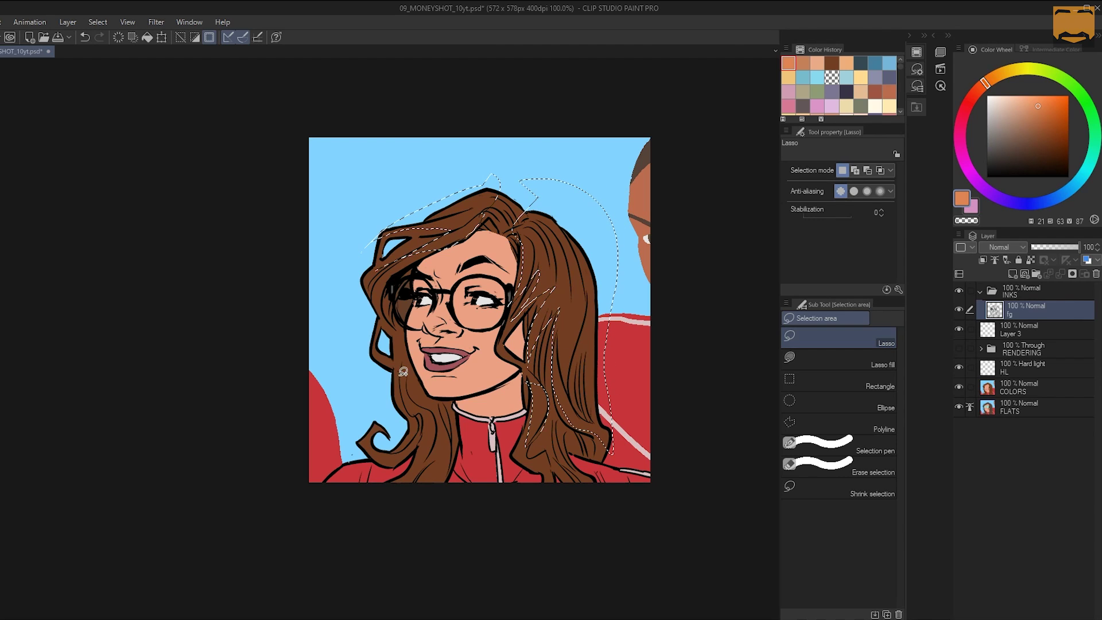
left_click_drag(399, 373, 400, 378)
Intersect the lassoed shapes with the hair using Auto select in Select from selection mode, and clear the selection
key("w")
left_click(880, 172)
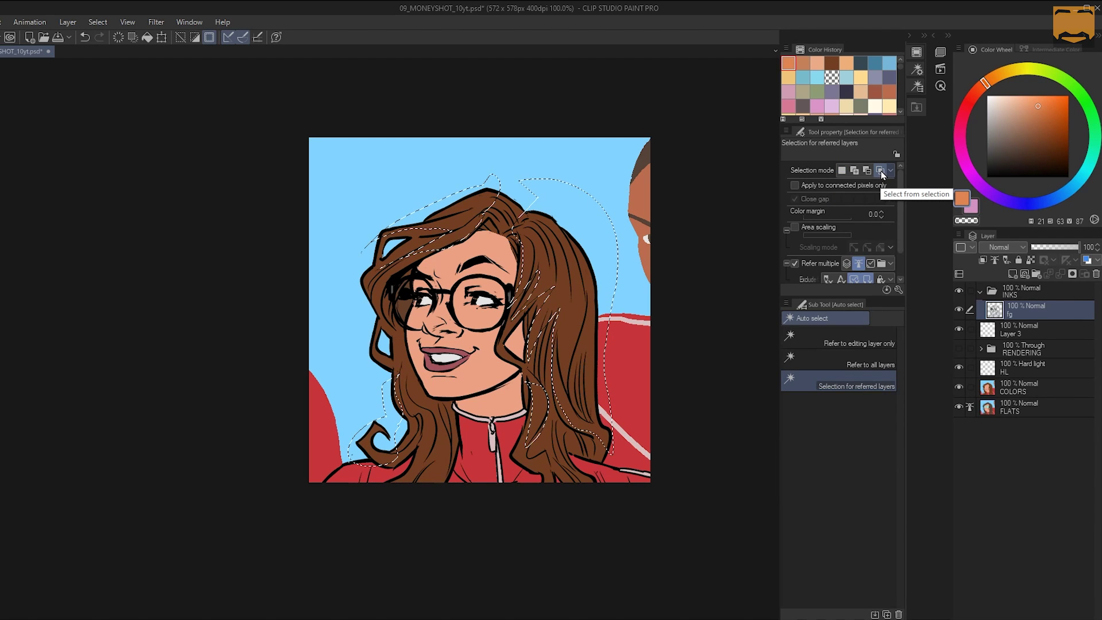
left_click(882, 170)
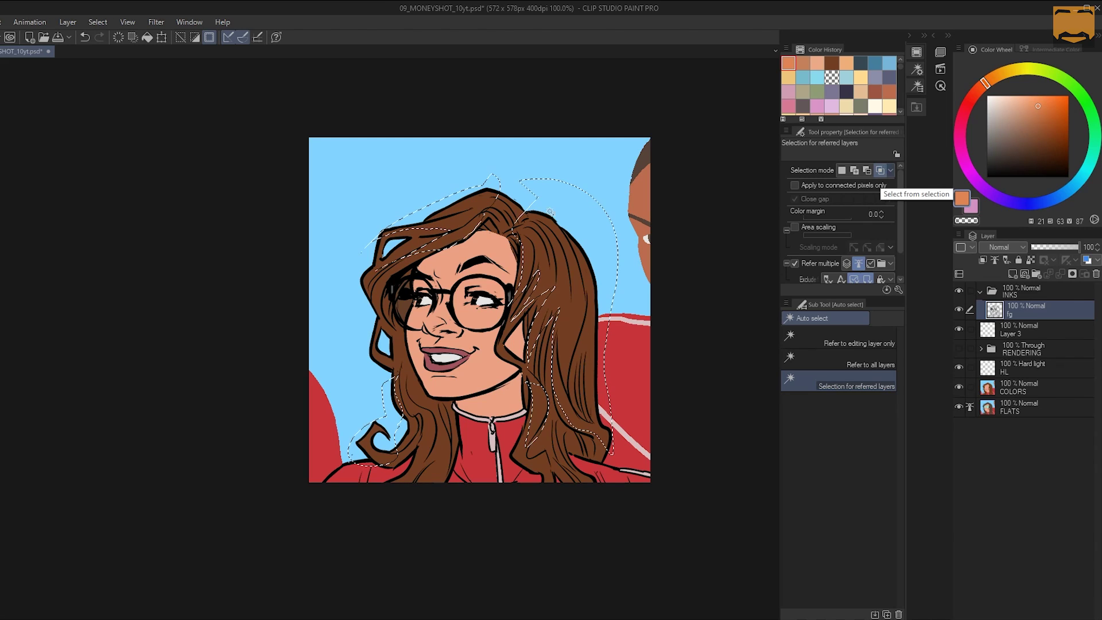
left_click(539, 245)
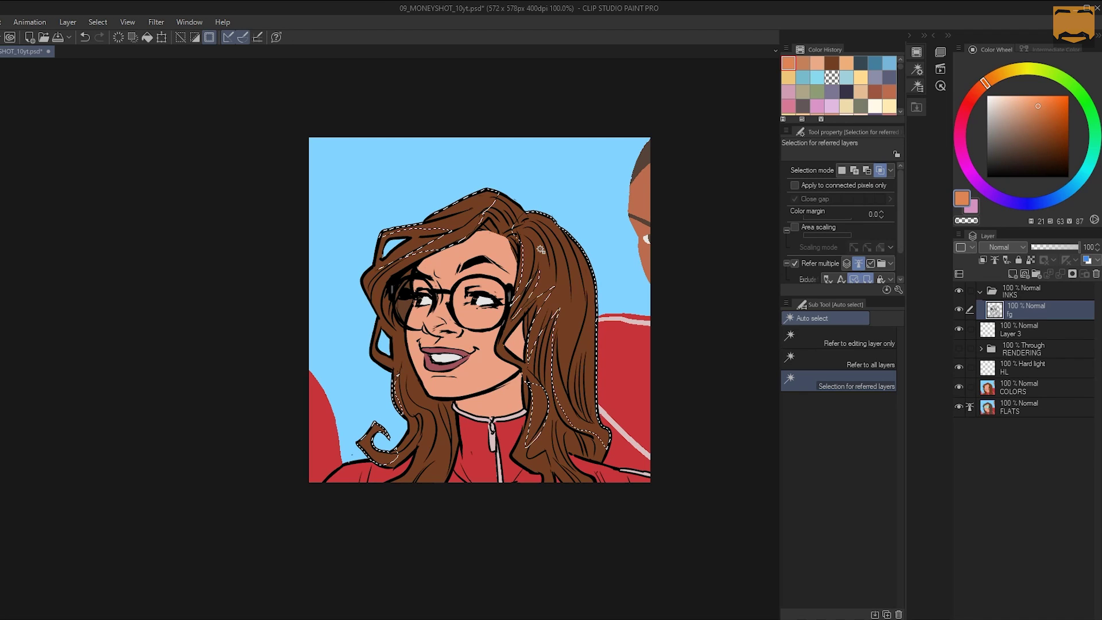
key("ctrl+d")
key("m")
On the HL layer, lasso highlight shapes across the hair and restrict them to the hair area with Auto select
left_click(1008, 370)
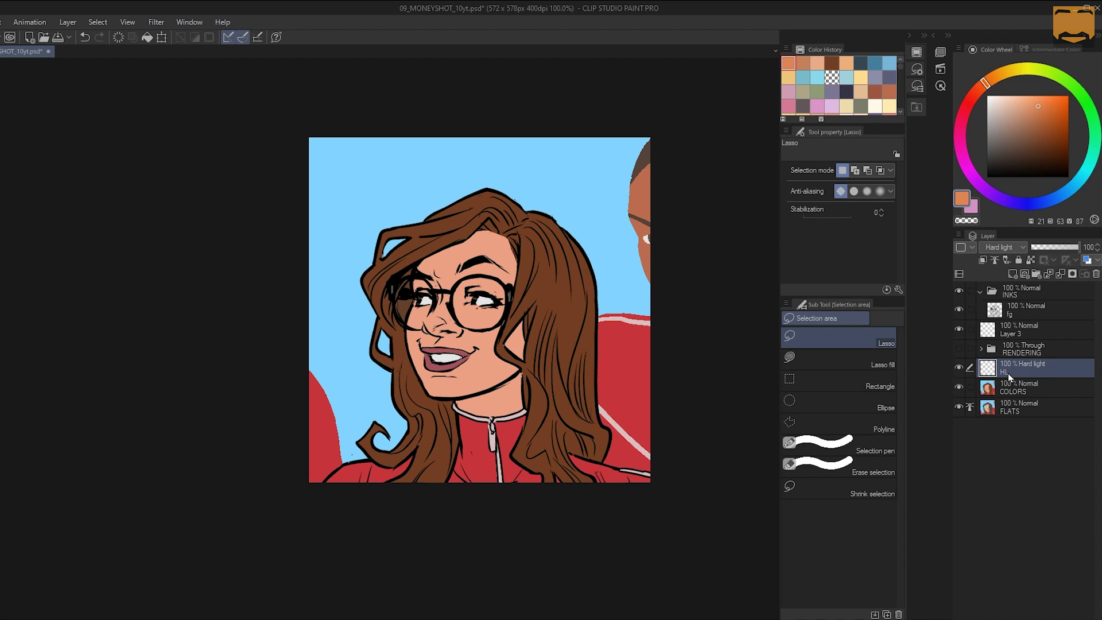
left_click_drag(444, 227, 481, 213)
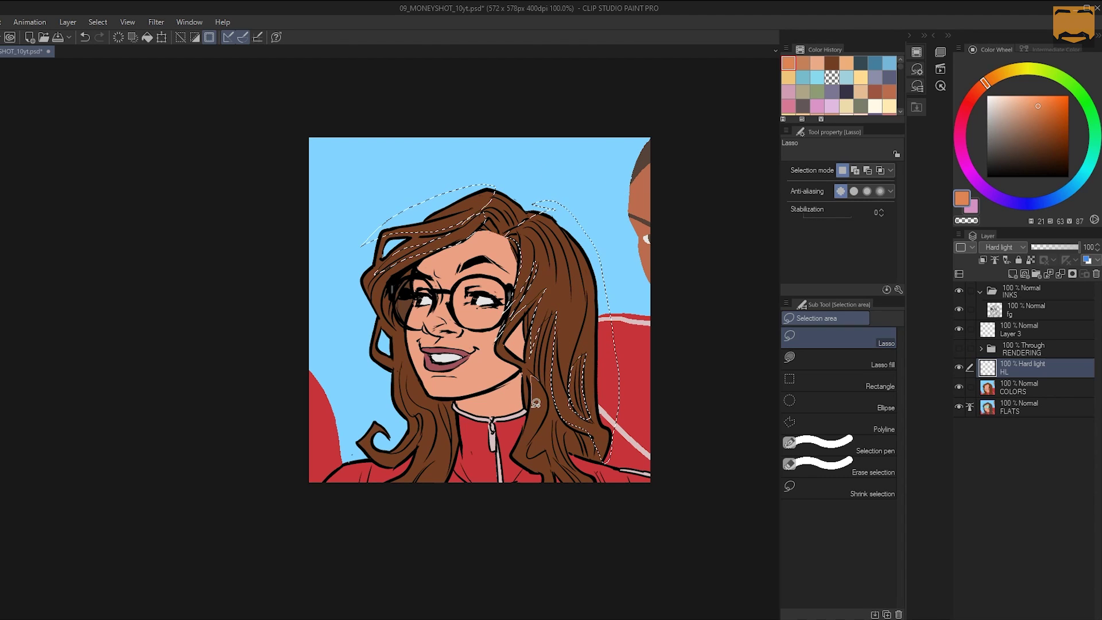
mouse_move(394, 380)
left_mouse_down()
mouse_move(416, 422)
mouse_move(393, 448)
mouse_move(393, 378)
mouse_move(380, 449)
left_mouse_up()
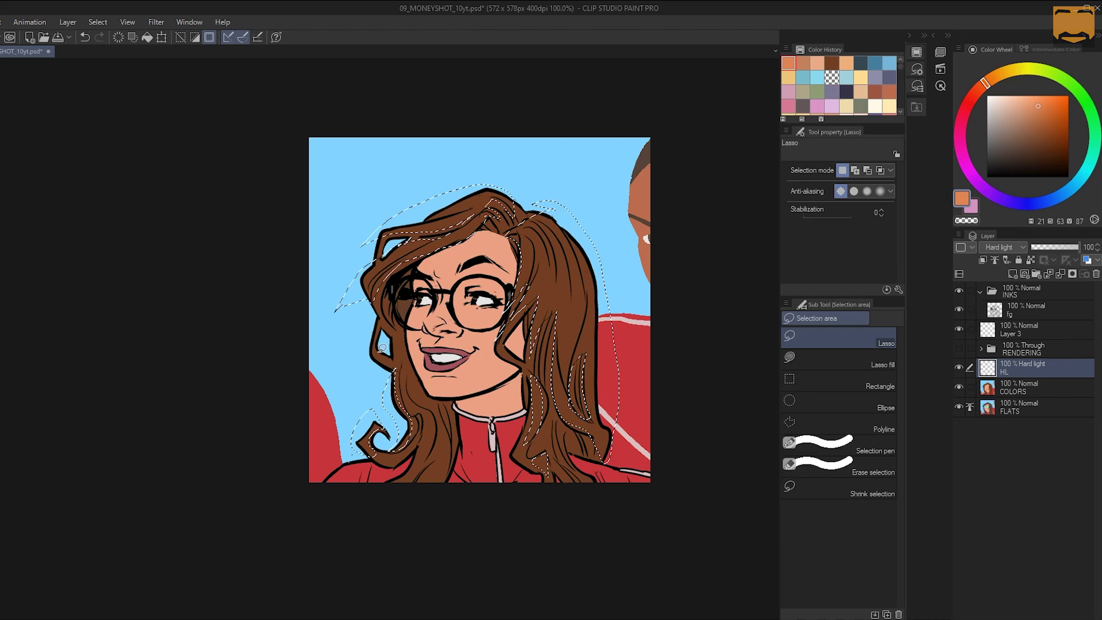
key("b")
key("w")
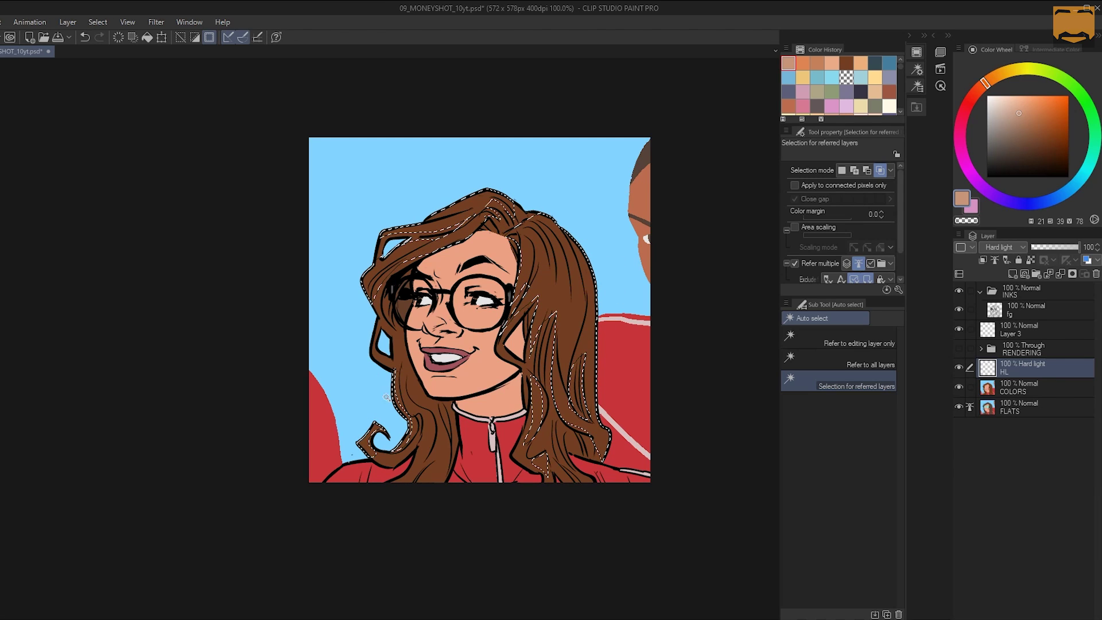
Hide the selection edges and airbrush a muted orange highlight over the selected hair with the Soft brush at size 446.5
key("ctrl+d")
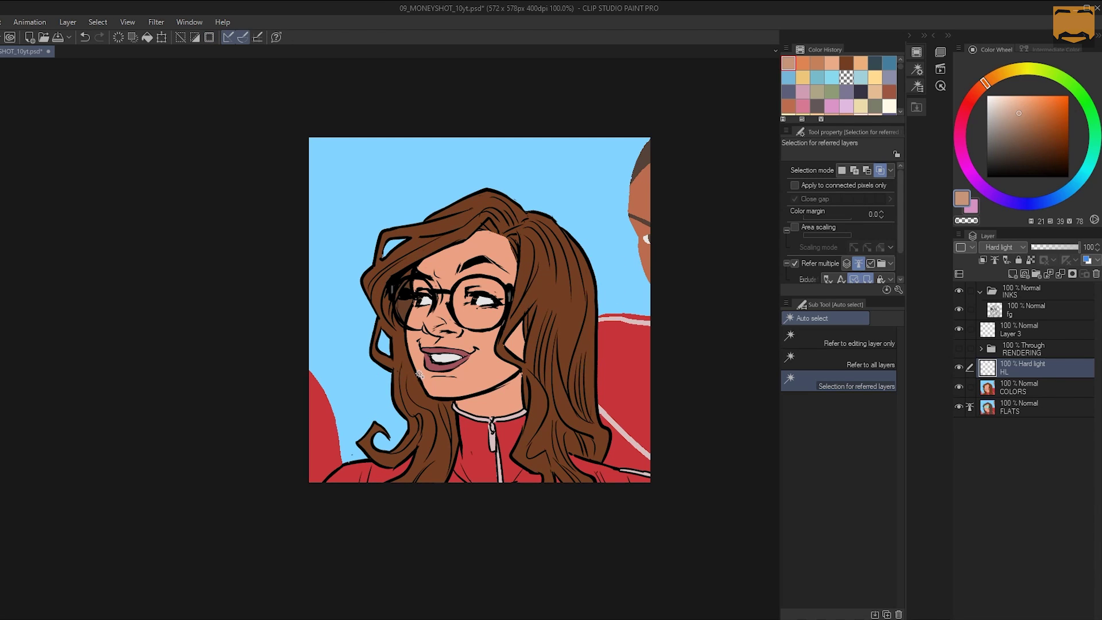
key("b")
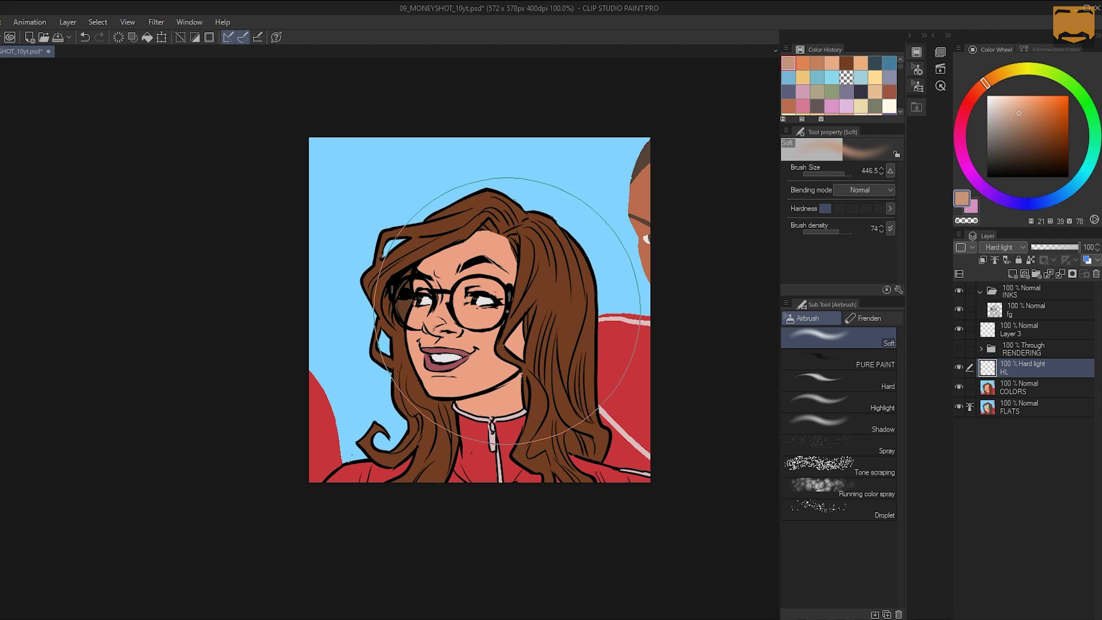
mouse_move(525, 209)
left_mouse_down()
mouse_move(489, 320)
mouse_move(565, 220)
mouse_move(453, 304)
mouse_move(560, 230)
mouse_move(440, 293)
left_mouse_up()
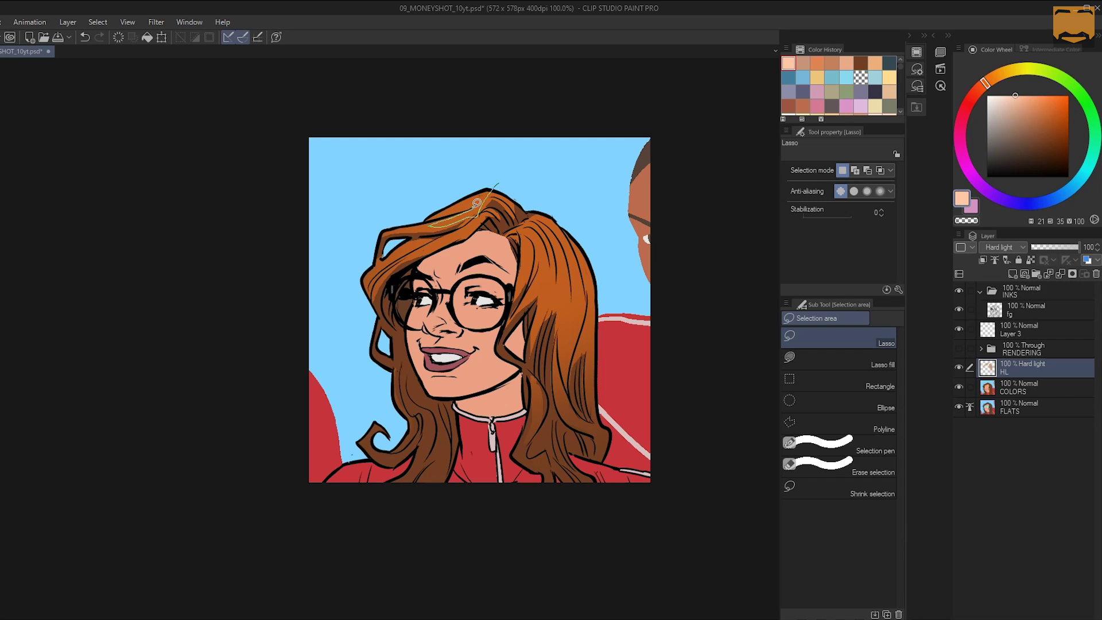
On the HL layer, lasso highlight shapes across the crown and right side of the hair and restrict them to the hair with Auto select
mouse_move(476, 202)
left_mouse_down()
mouse_move(433, 241)
mouse_move(485, 214)
mouse_move(515, 292)
mouse_move(525, 230)
mouse_move(536, 229)
mouse_move(548, 275)
mouse_move(563, 274)
mouse_move(563, 225)
mouse_move(546, 215)
mouse_move(553, 242)
mouse_move(534, 231)
left_mouse_up()
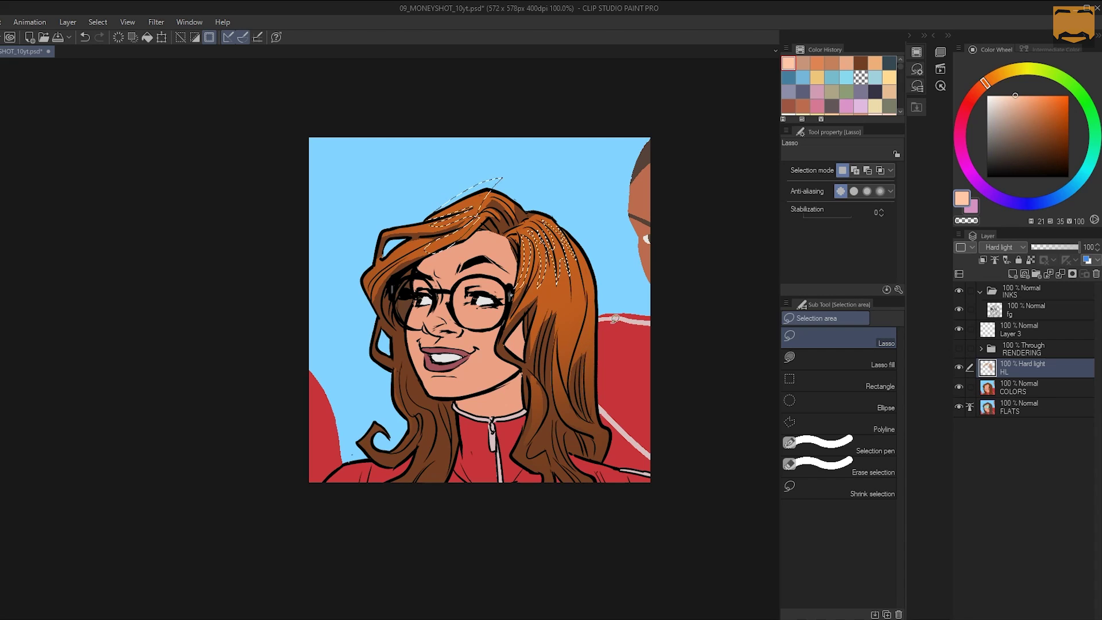
key("w")
left_click(562, 261)
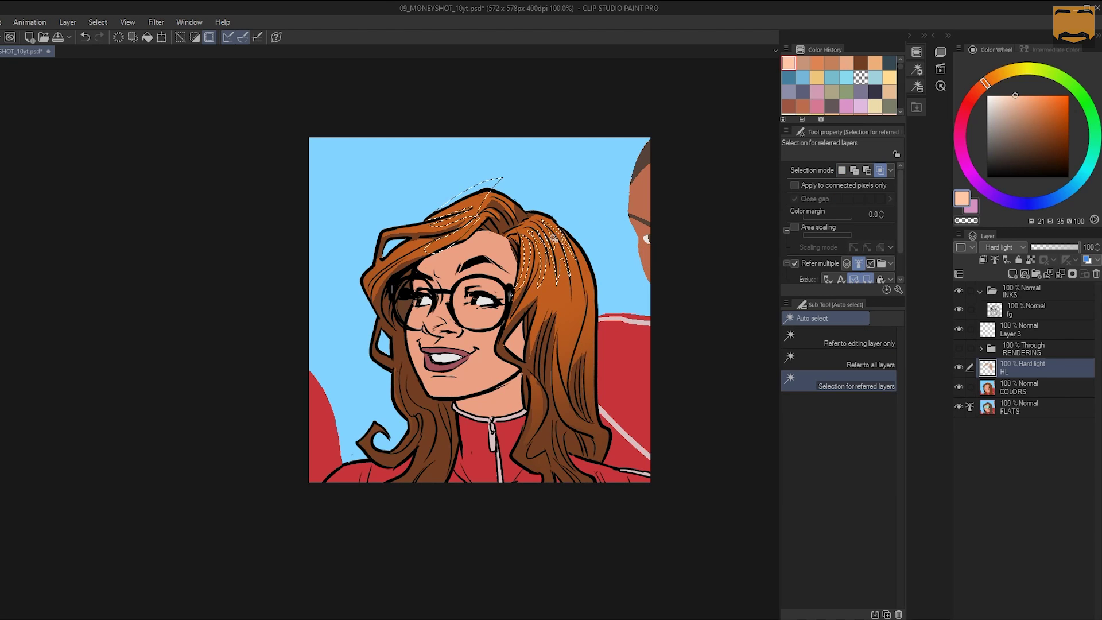
Pick a light peach (21, 37, 100), hide the selection edges and airbrush the selected hair with the Soft brush at size 446.5
left_click(1017, 96)
key("ctrl+h")
key("b")
left_click_drag(565, 226, 498, 211)
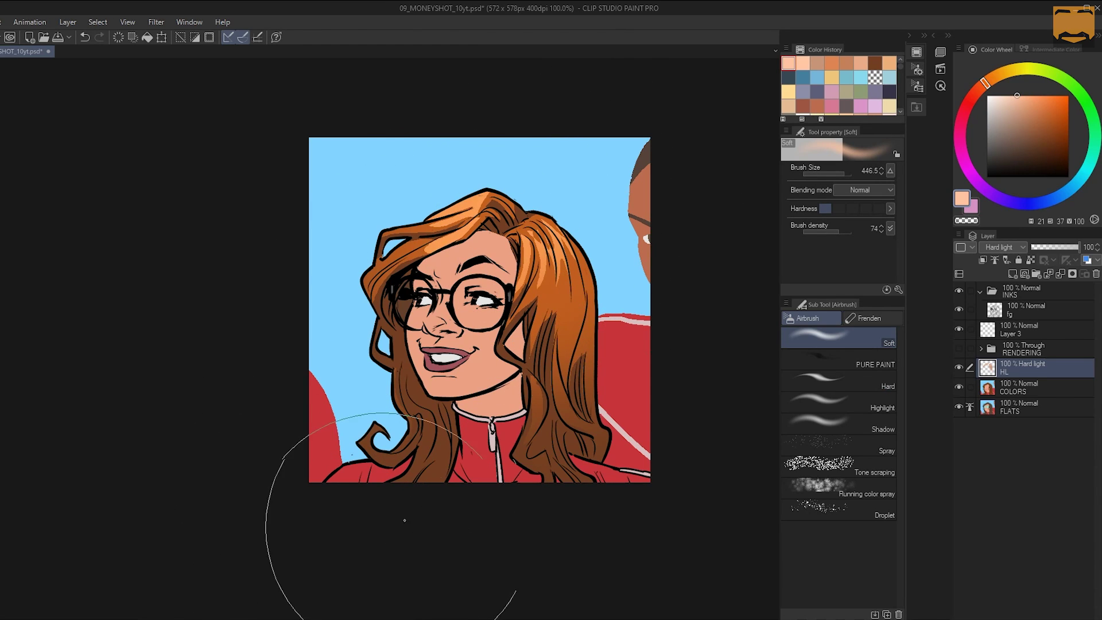
Undo the airbrushed hair highlights on the HL layer and clear the selection with the Lasso tool
key("ctrl+z")
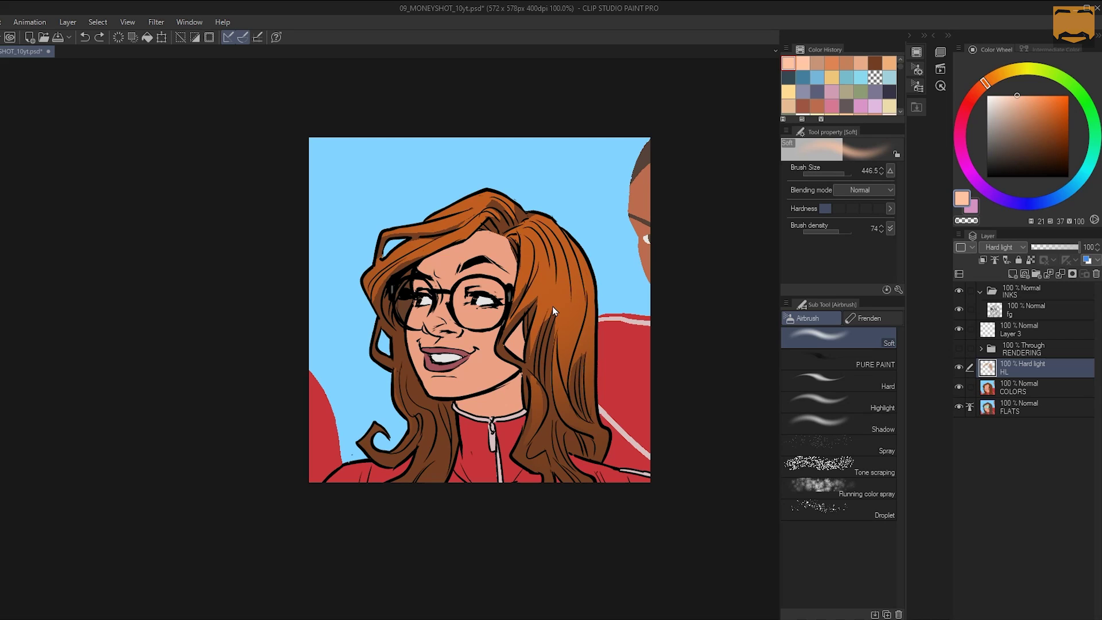
key("ctrl+z")
key("m")
left_click(692, 222)
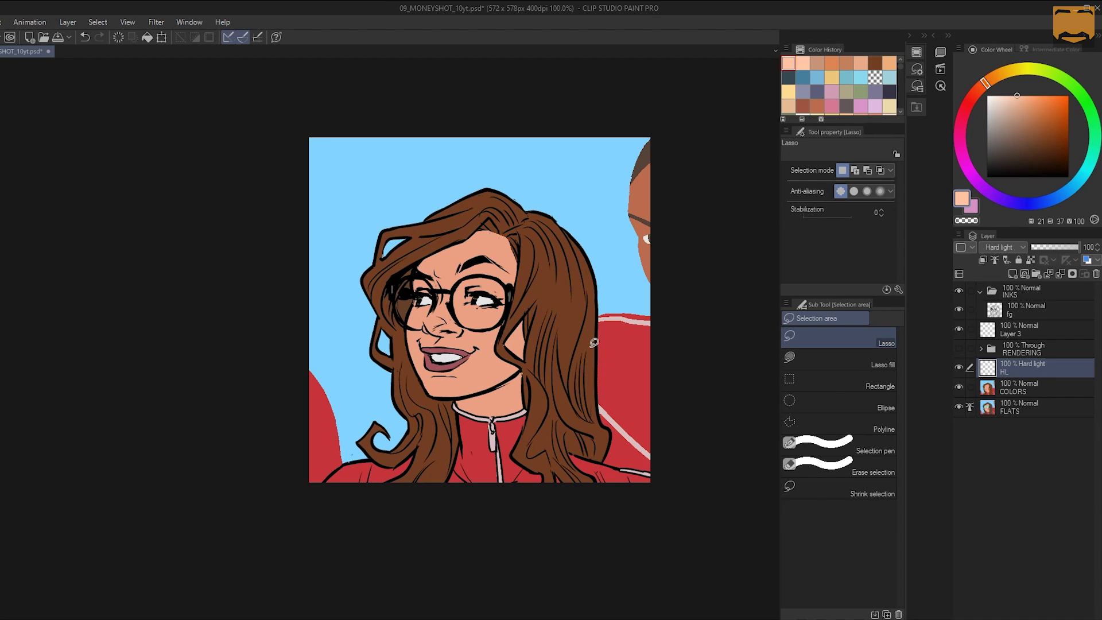
Lasso large loose shapes over the crown and right side of the hair, and visit the FLATS layer with Auto select before returning to HL
scroll(594, 342, "down", 2)
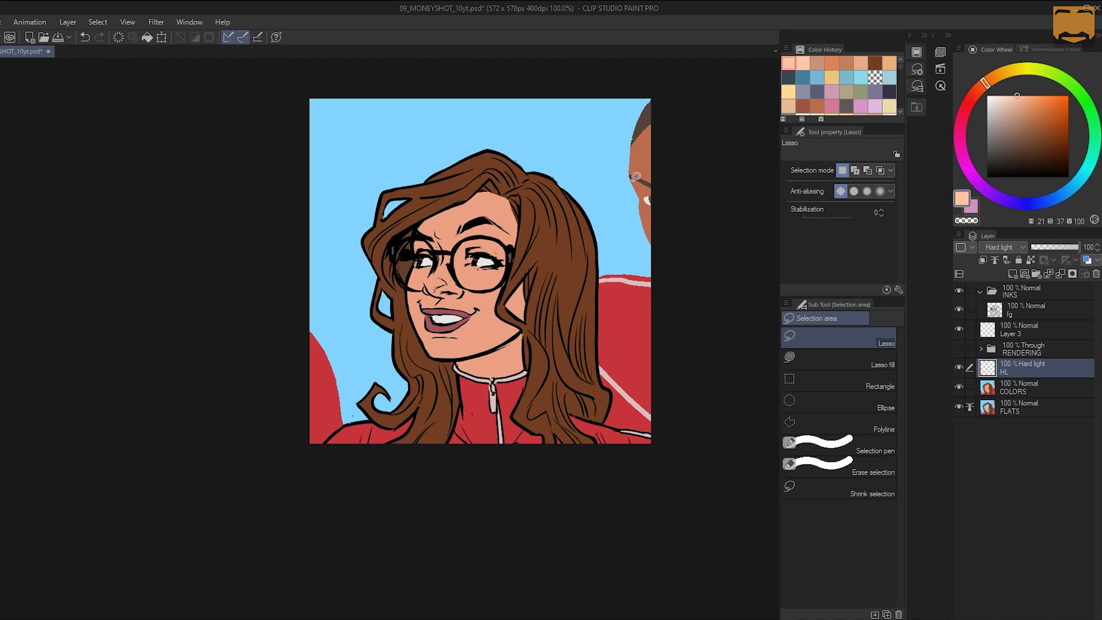
mouse_move(491, 147)
left_mouse_down()
mouse_move(352, 243)
mouse_move(470, 193)
mouse_move(492, 148)
left_mouse_up()
mouse_move(536, 188)
left_mouse_down()
mouse_move(574, 167)
mouse_move(531, 175)
left_mouse_up()
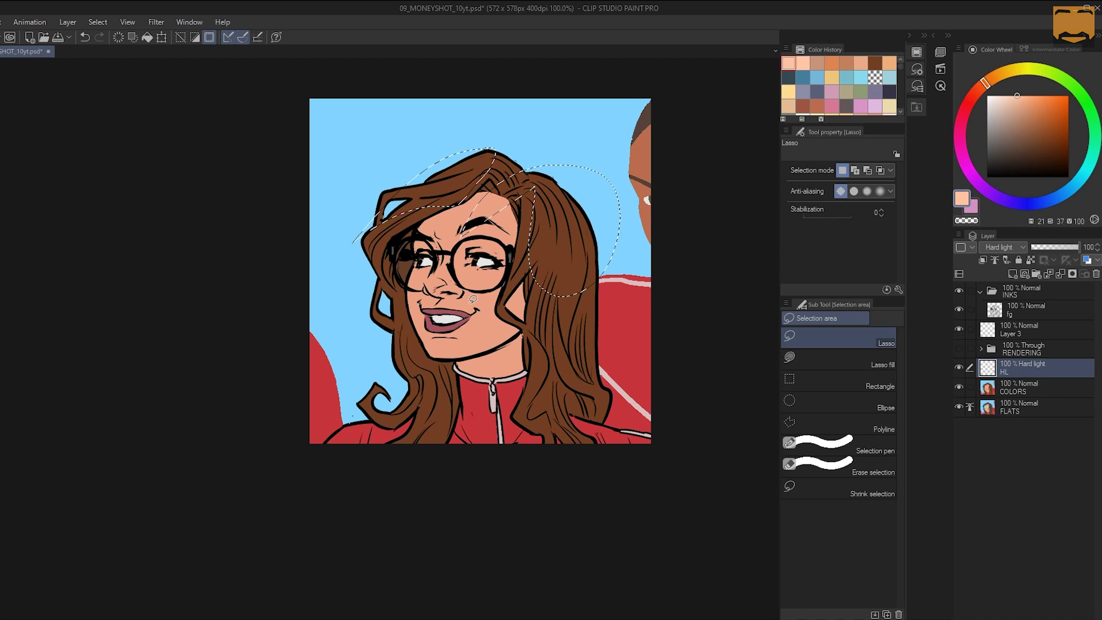
left_click(994, 410)
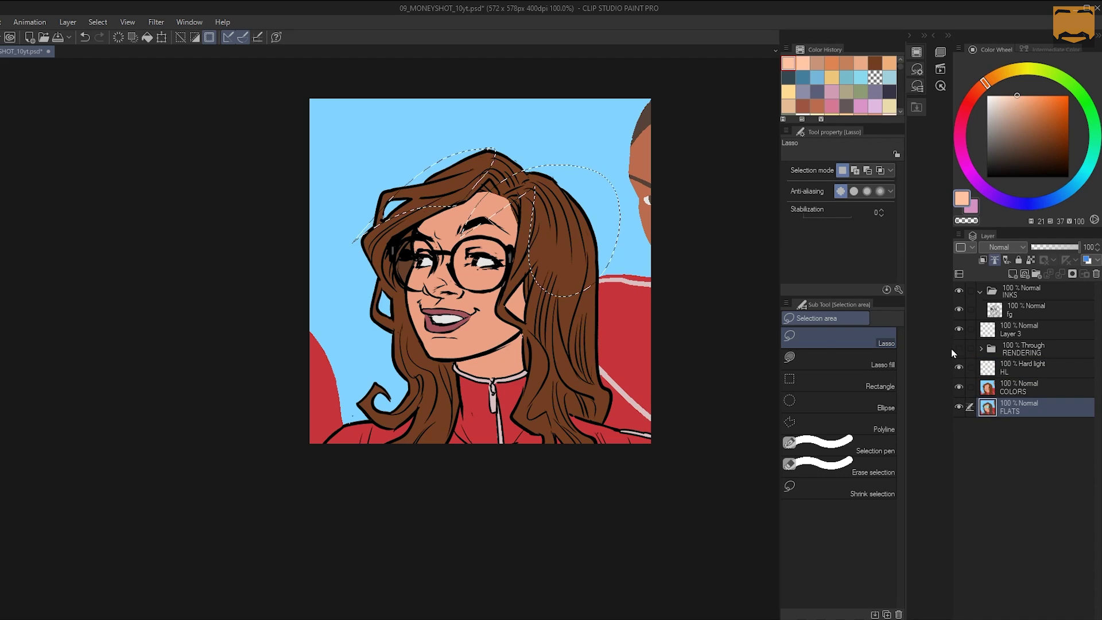
key("w")
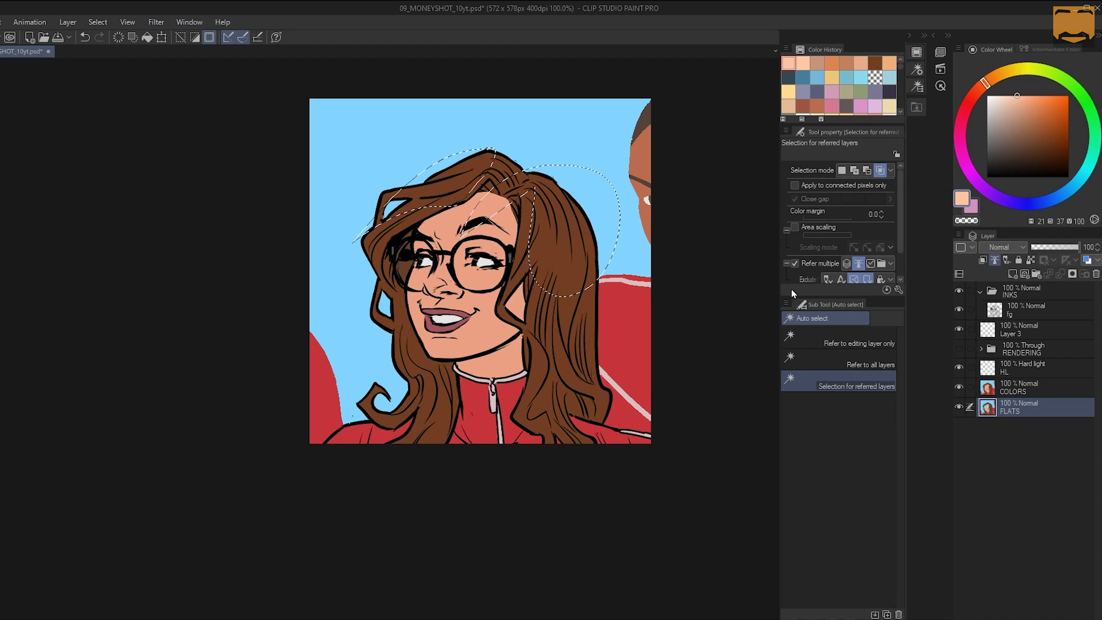
left_click(990, 370)
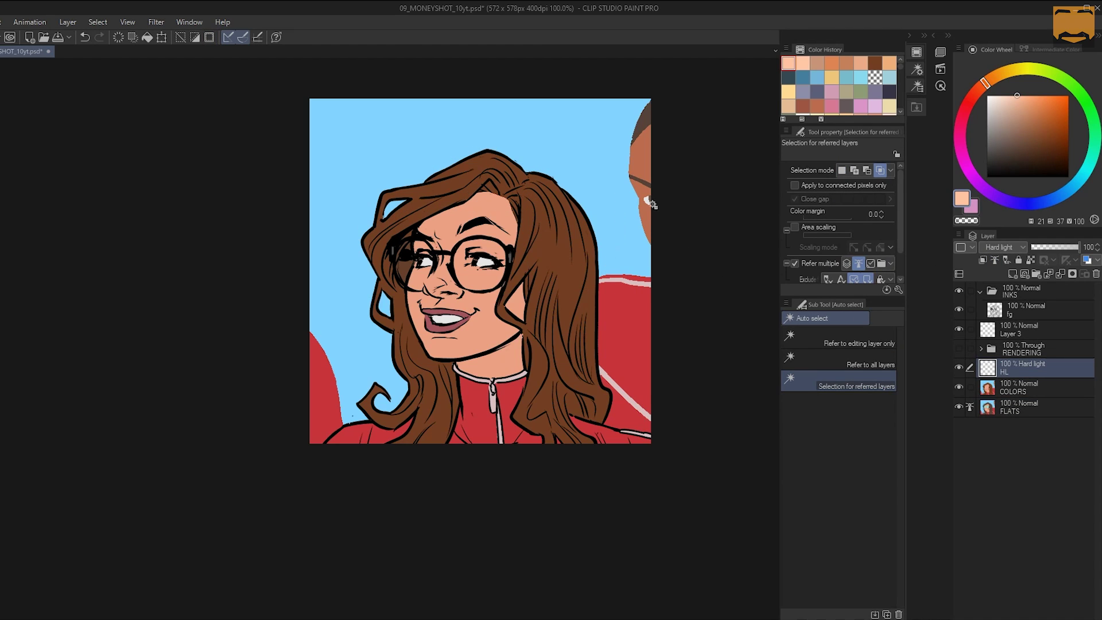
Try an airbrush stroke down the right side of the hair on the HL layer, then undo it and clear the selection
key("b")
mouse_move(572, 224)
left_mouse_down()
mouse_move(511, 189)
mouse_move(541, 332)
left_mouse_up()
key("ctrl+z")
key("ctrl+d")
key("m")
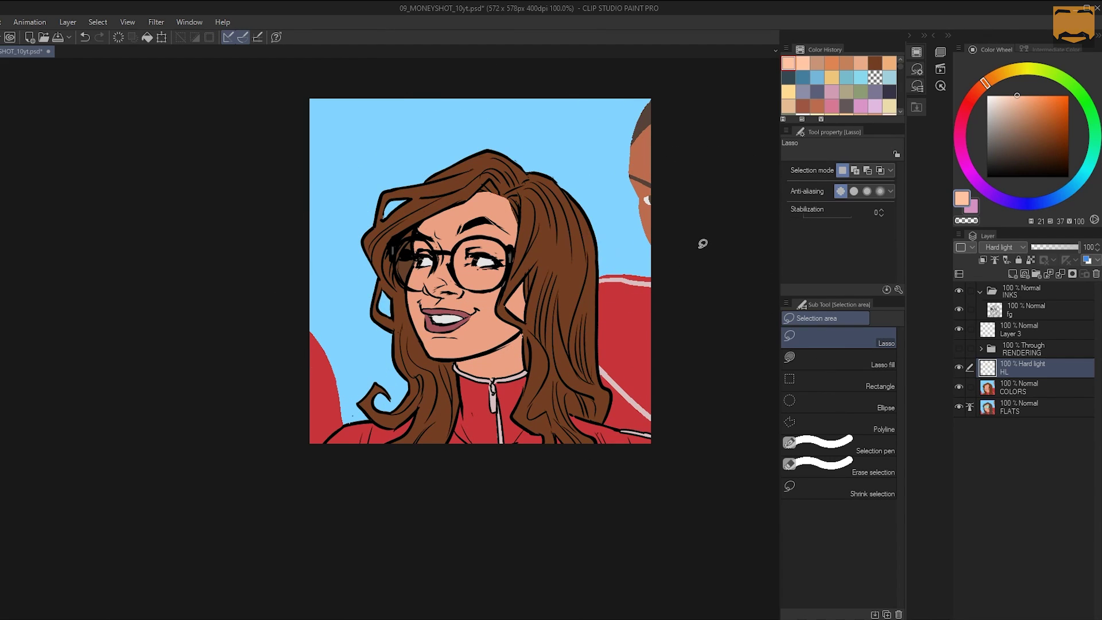
Lasso one large oval around the face and upper hair, and intersect it with the hair using Auto select
key("w")
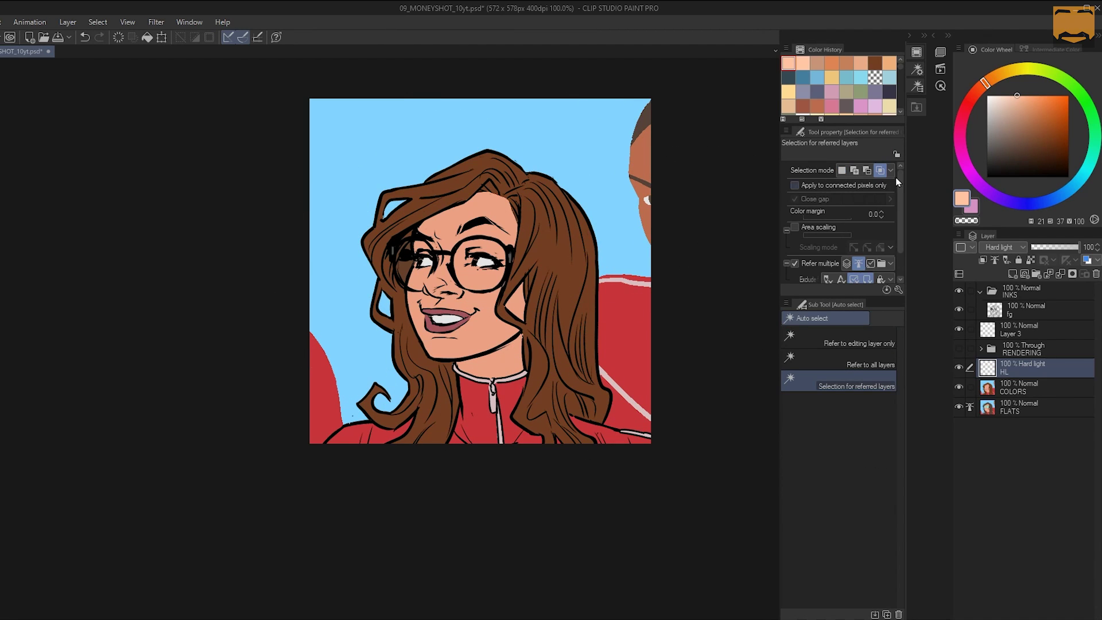
key("m")
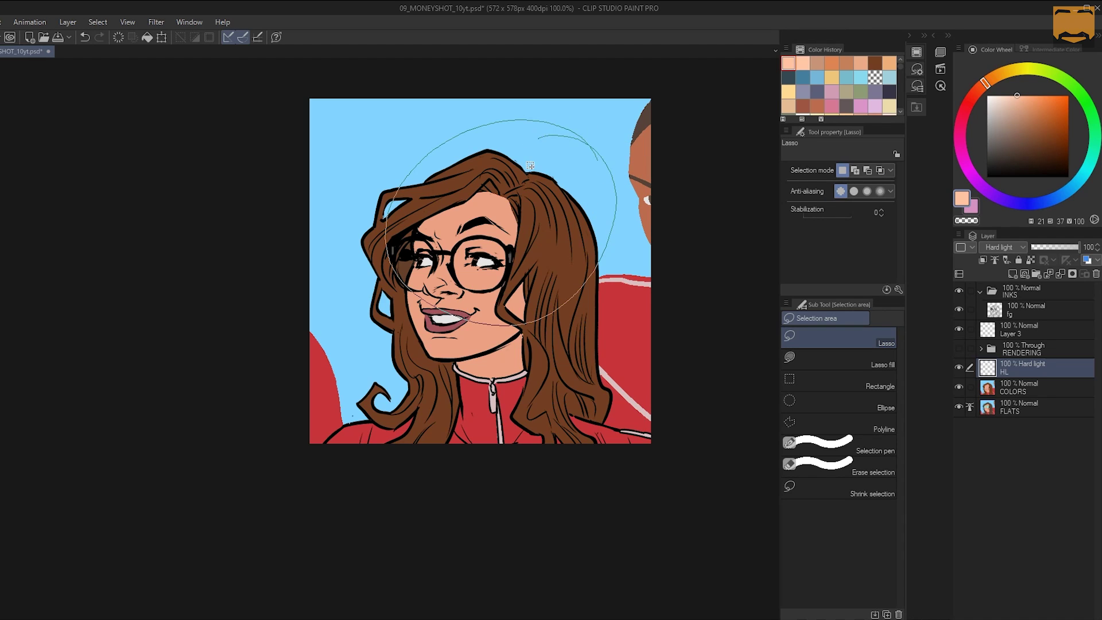
key("w")
left_click(554, 248)
key("b")
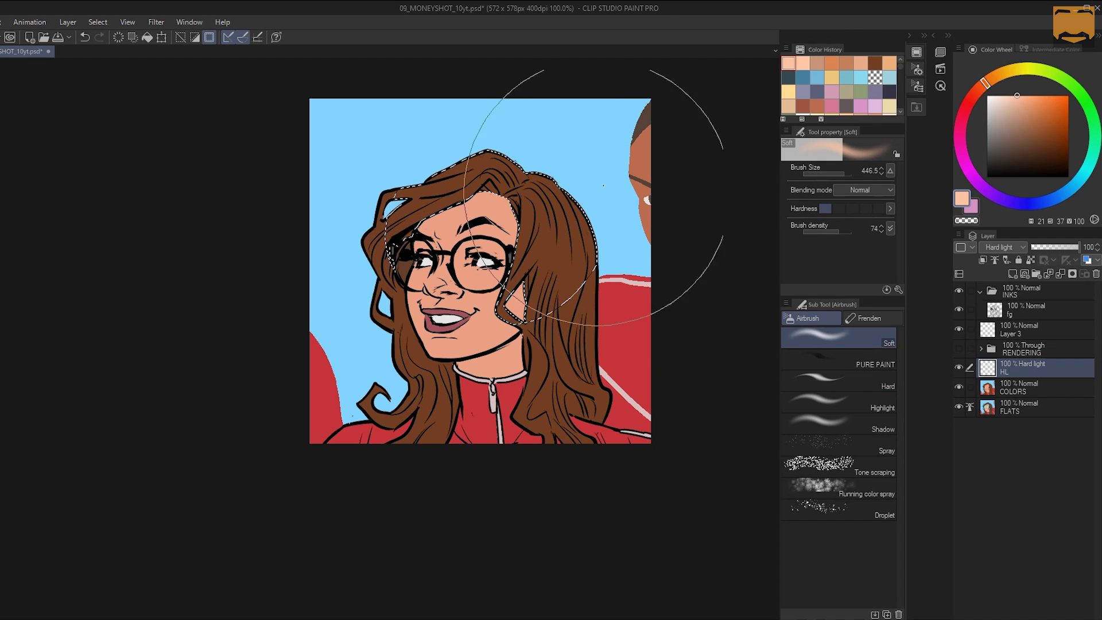
Try airbrushing across the selected hair, undo the stroke and clear the selection
mouse_move(592, 197)
left_mouse_down()
mouse_move(571, 189)
mouse_move(355, 488)
left_mouse_up()
key("ctrl+z")
key("ctrl+d")
key("m")
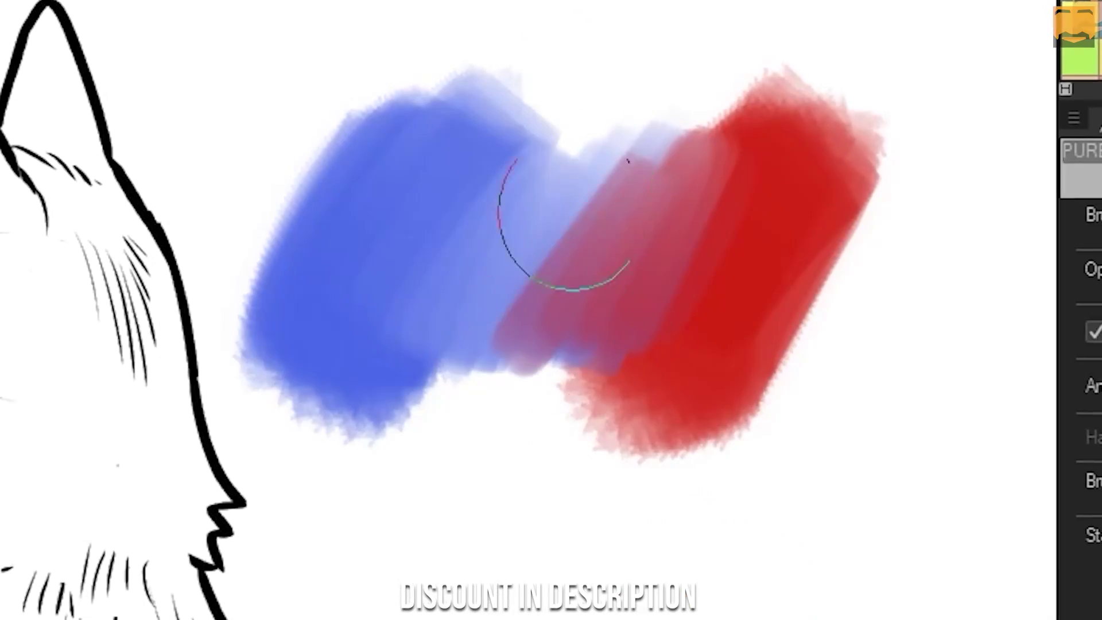
Blend the blue and red paint patches into a purple midtone with the PURE PAINT brush
mouse_move(566, 234)
left_mouse_down()
mouse_move(492, 283)
mouse_move(577, 399)
mouse_move(580, 517)
left_mouse_up()
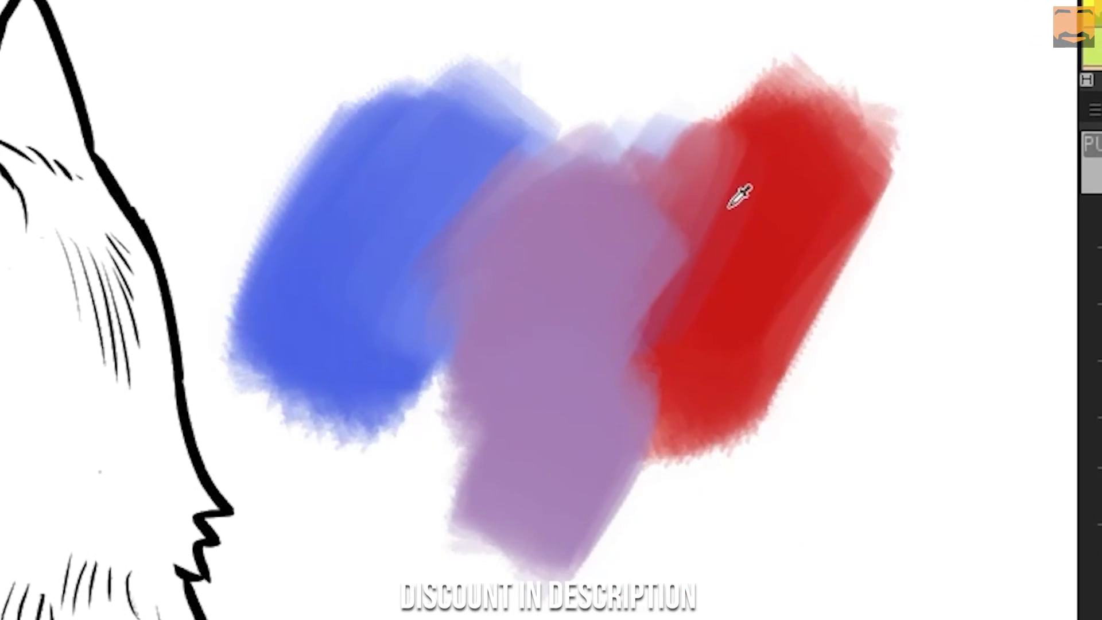
mouse_move(737, 191)
left_mouse_down()
mouse_move(713, 200)
mouse_move(645, 322)
left_mouse_up()
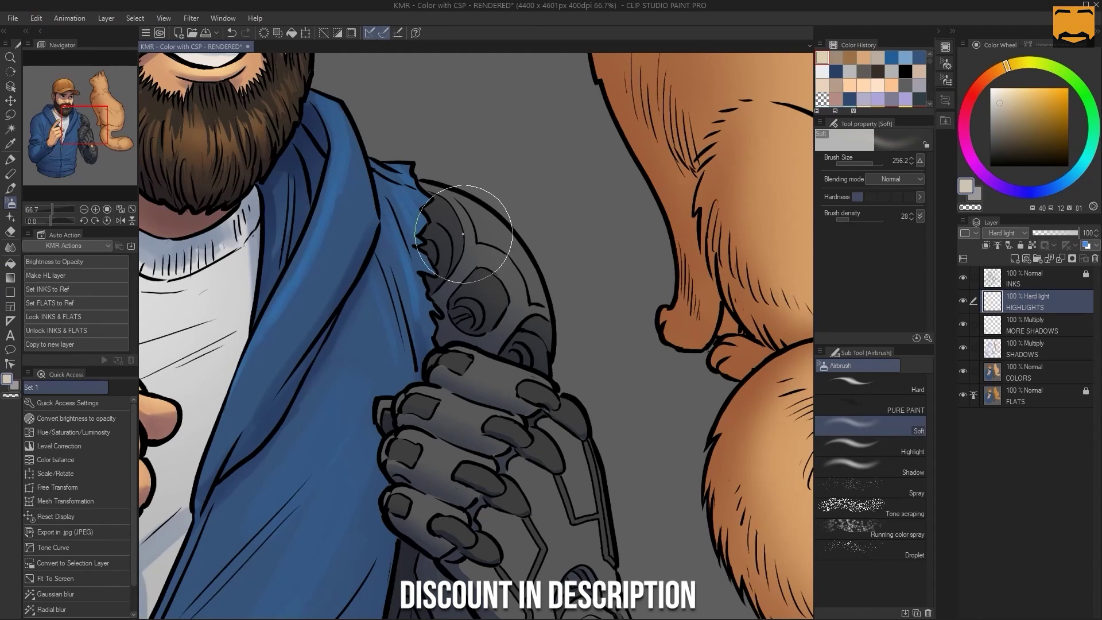
Airbrush light grey highlights on the robotic arm's shoulder and top finger on the HIGHLIGHTS layer, using the Soft brush at 256.2 and 103.8
left_click_drag(463, 233, 477, 241)
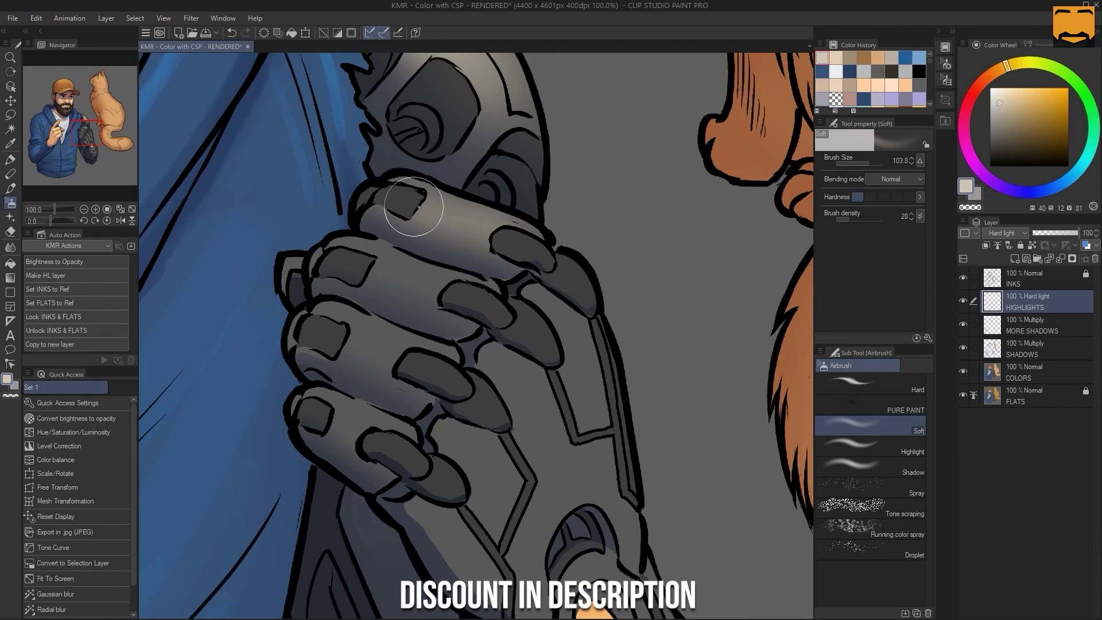
left_click_drag(415, 206, 482, 230)
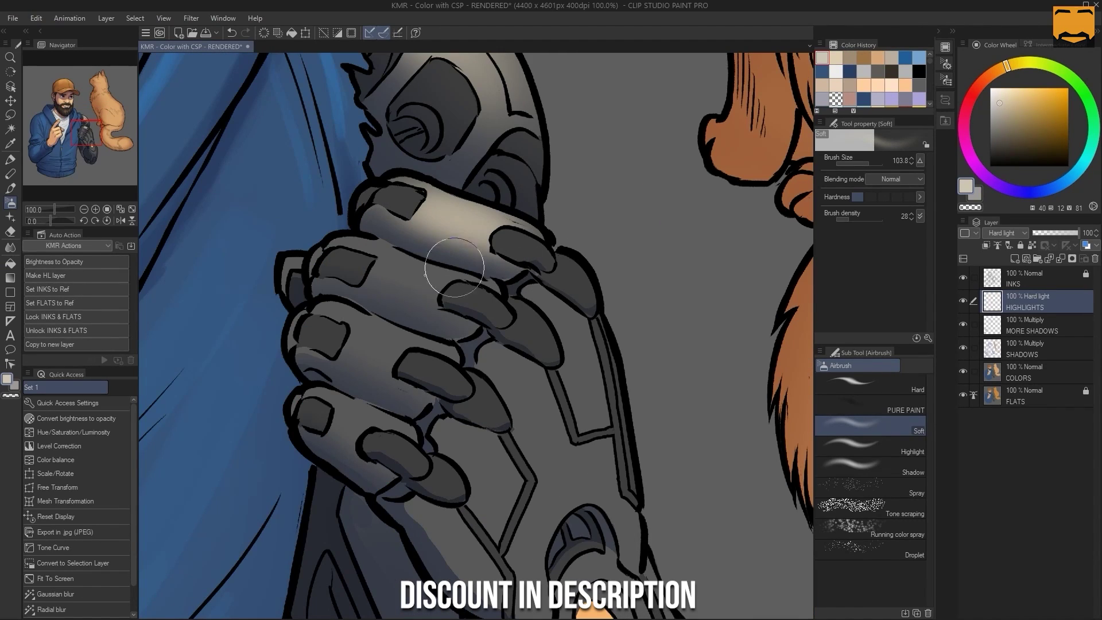